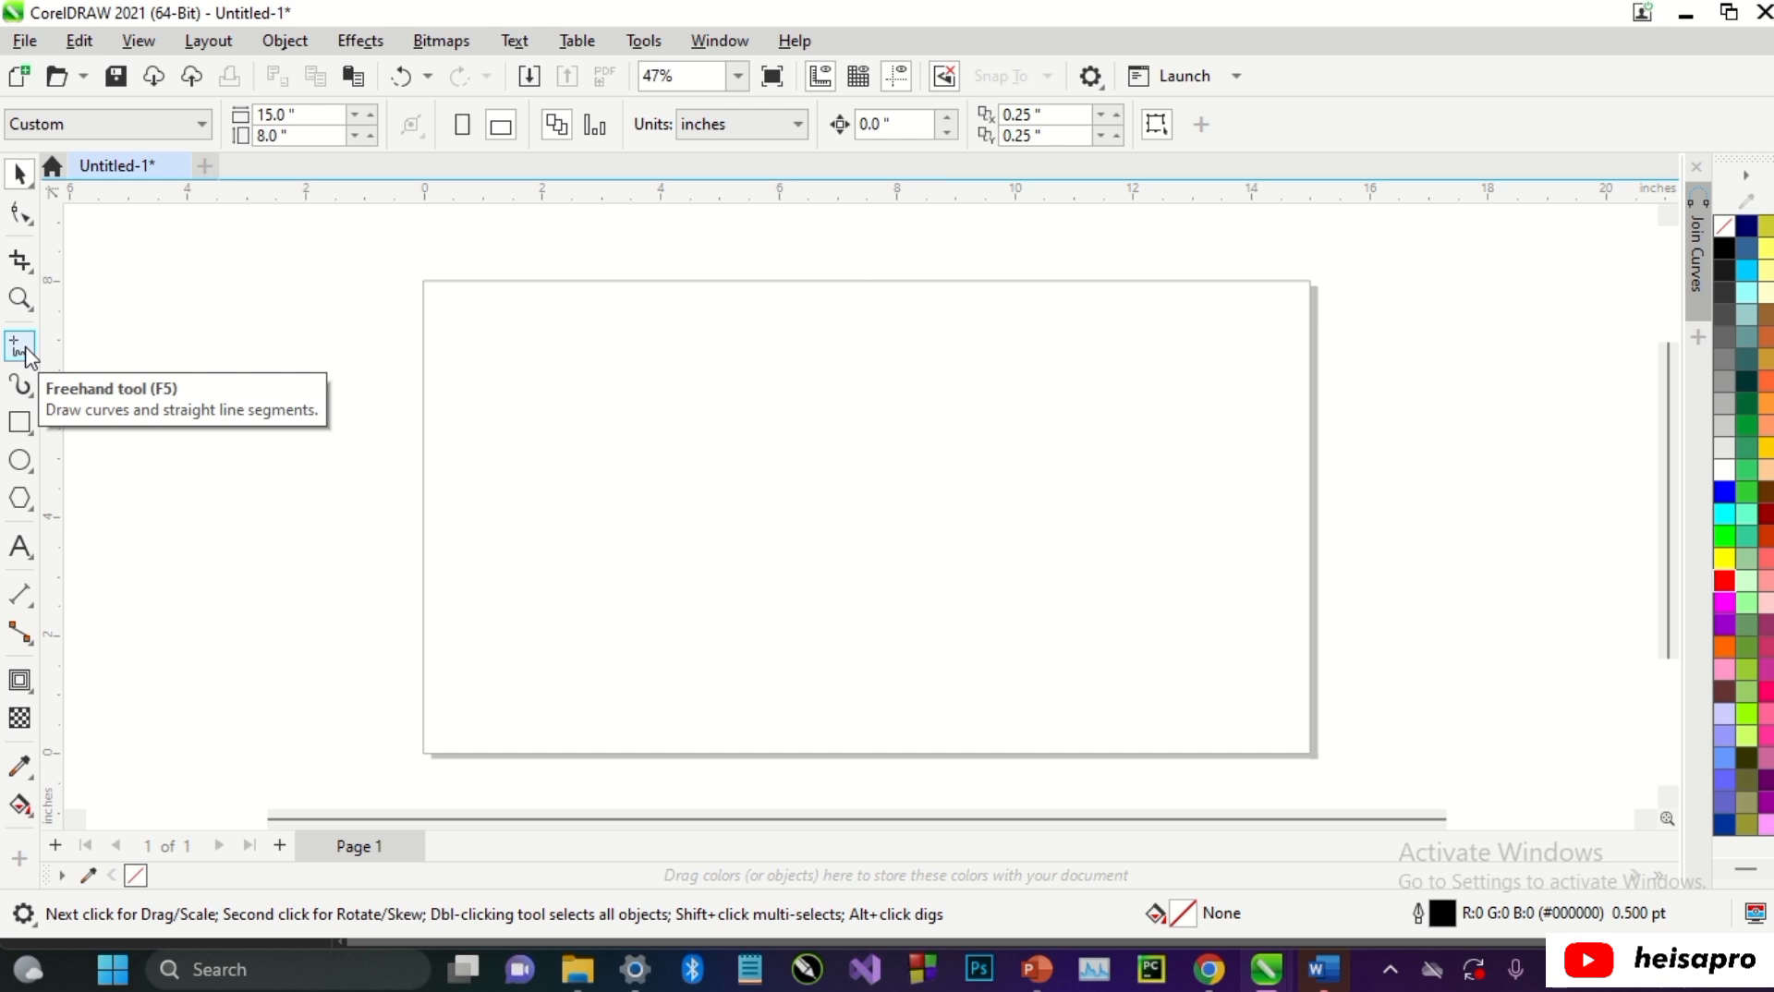
- Draw a slightly sloping straight line about 7.5 in long across the upper part of the page with the Freehand tool
click(22, 348)
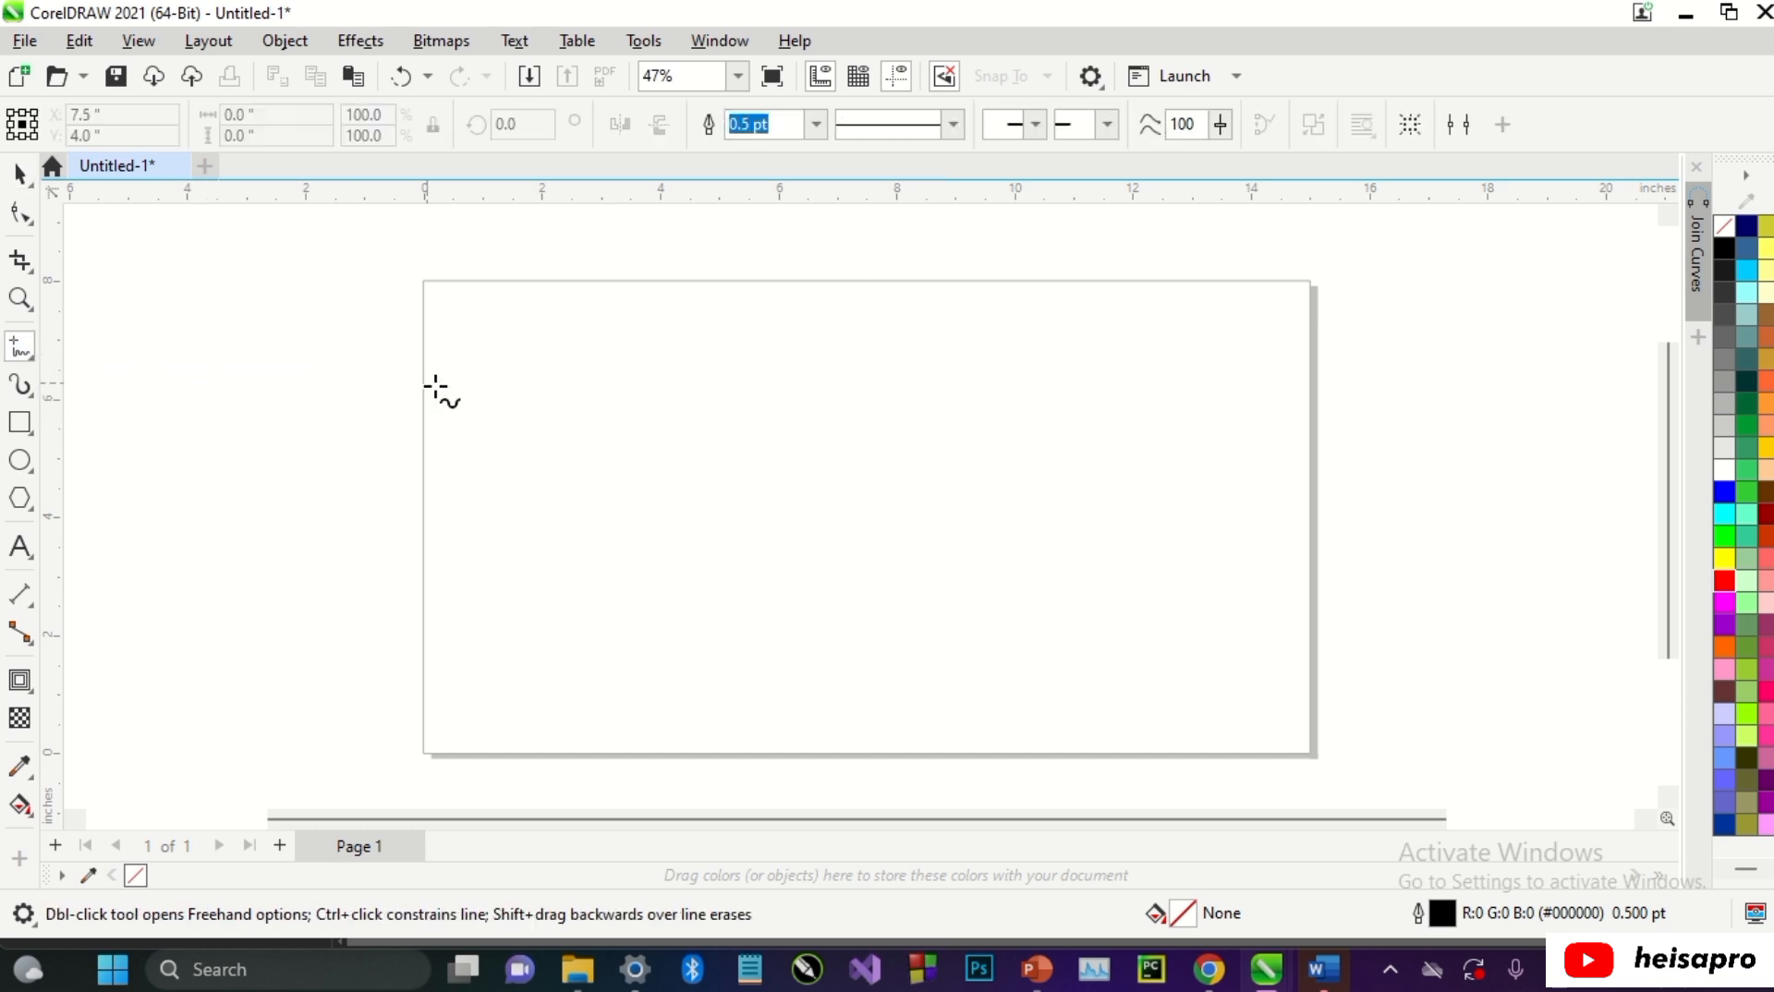
click(573, 391)
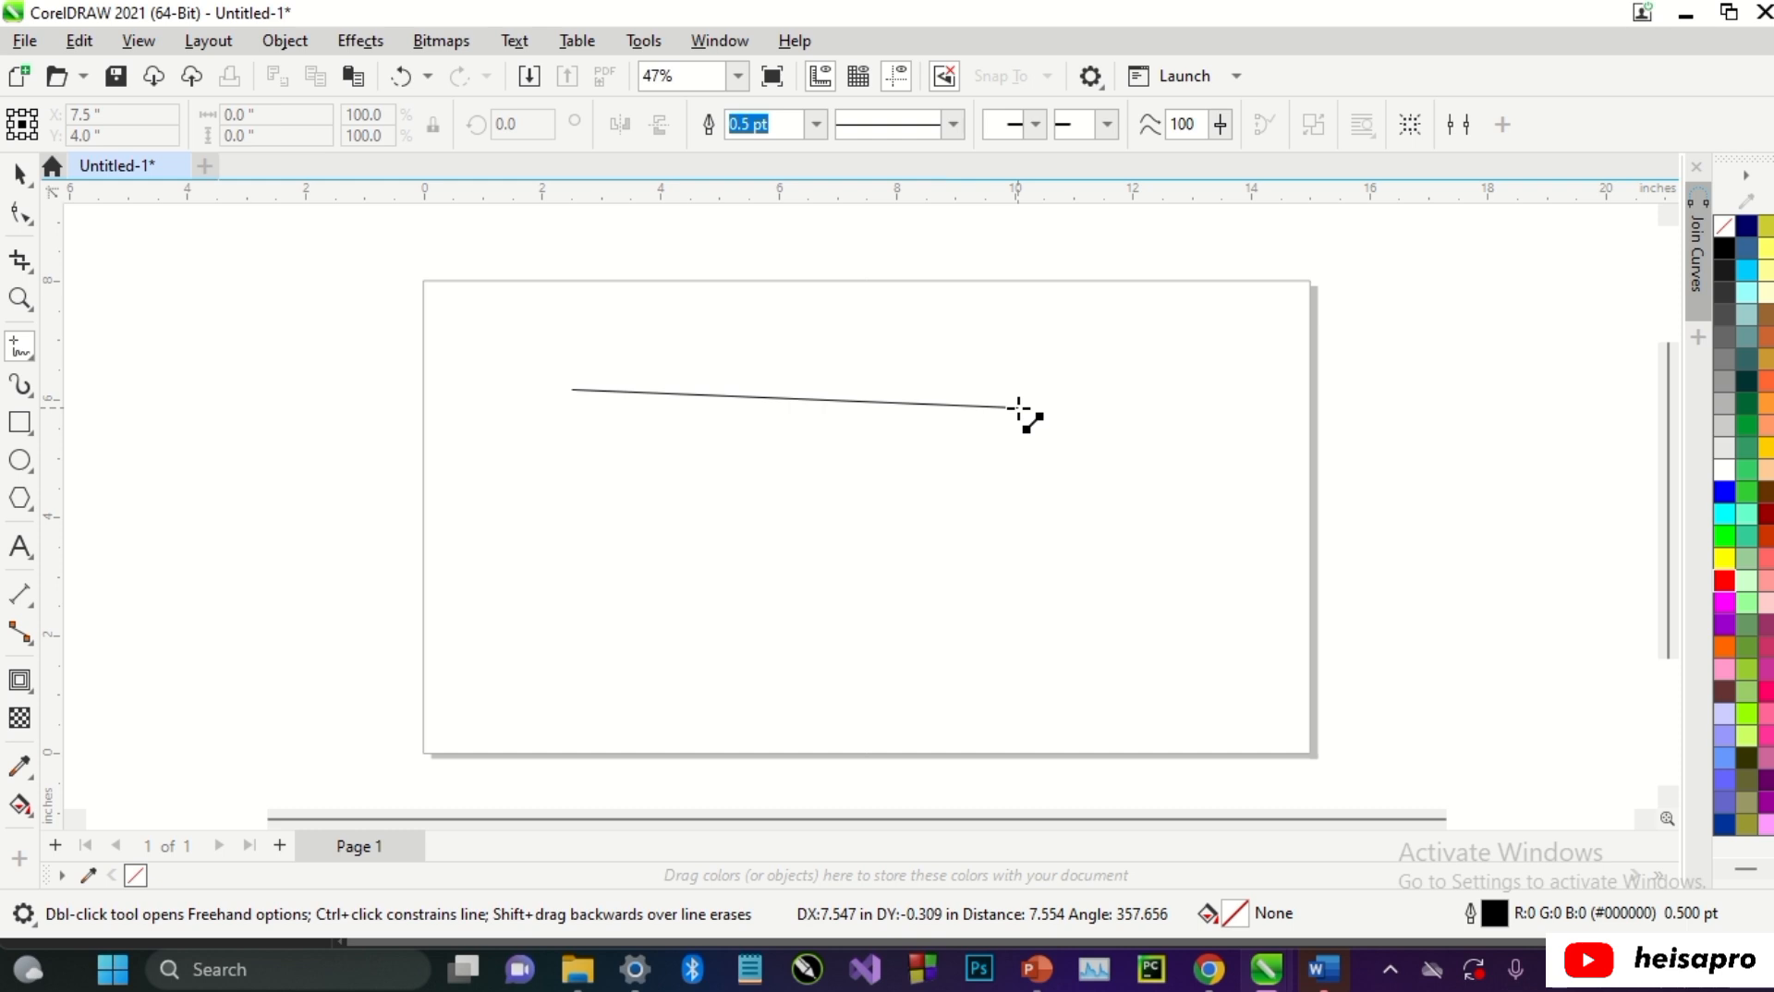
click(1019, 407)
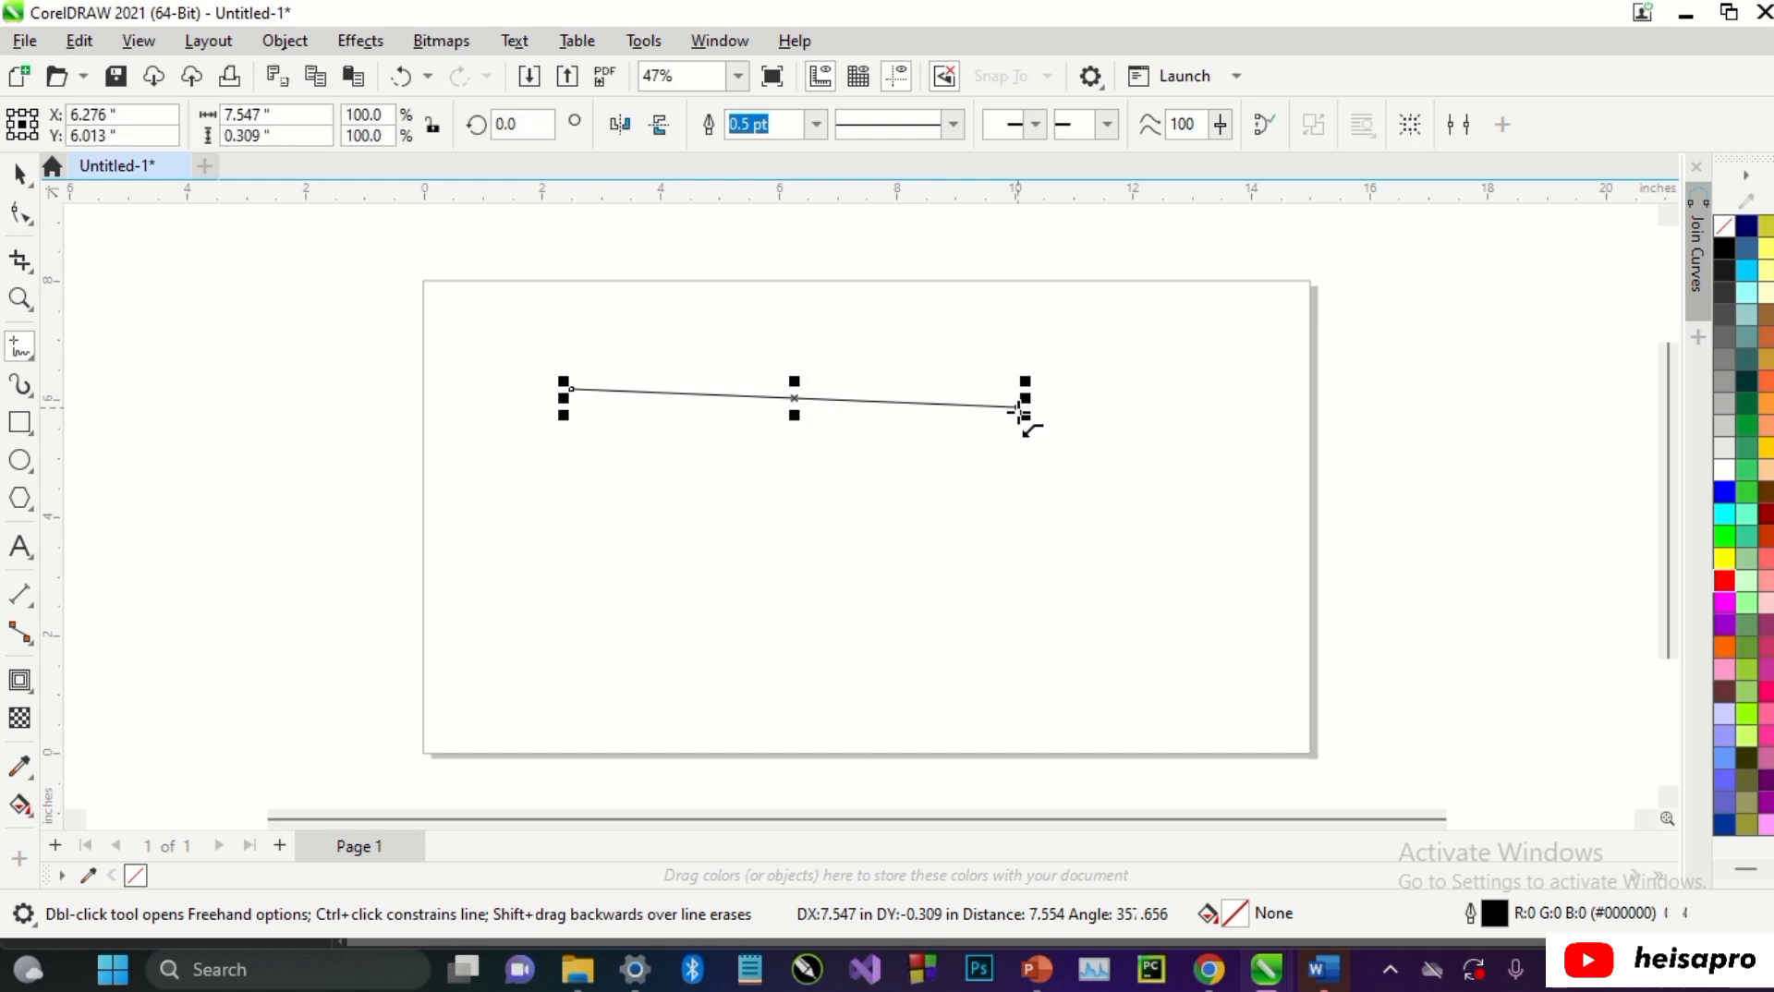
- Draw a perfectly horizontal line about 9.9 in long below the sloping line and deselect it
click(546, 482)
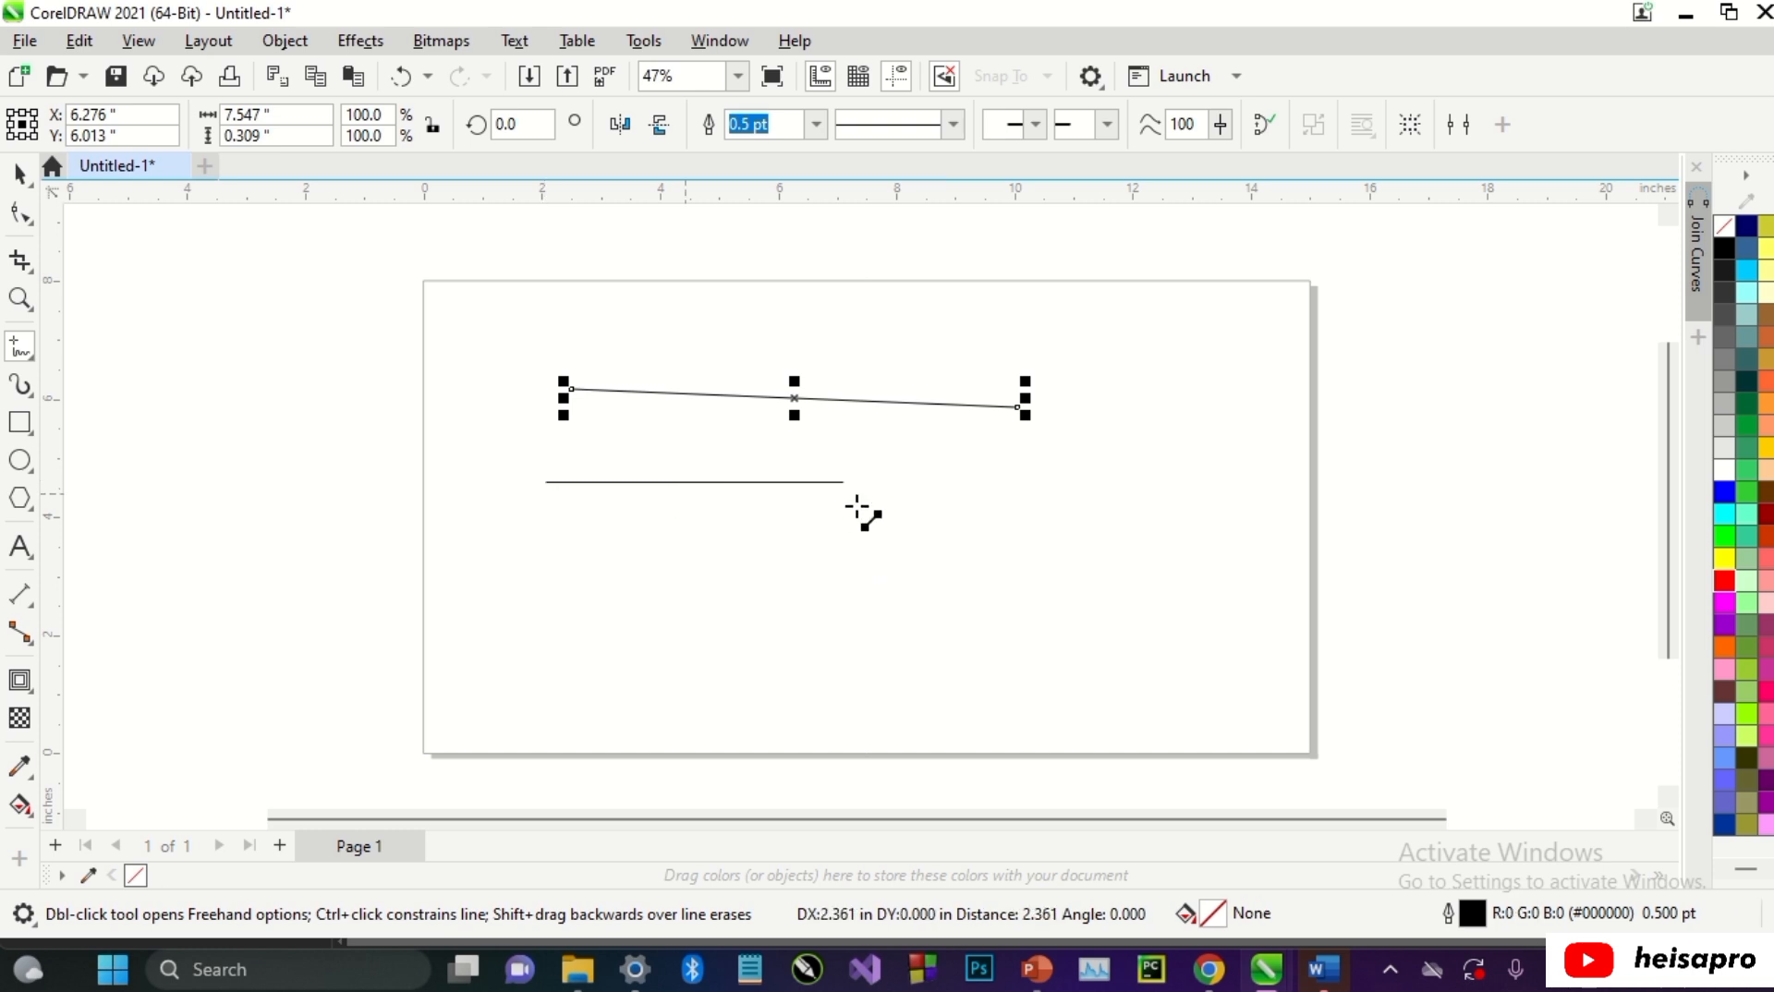
click(1131, 500)
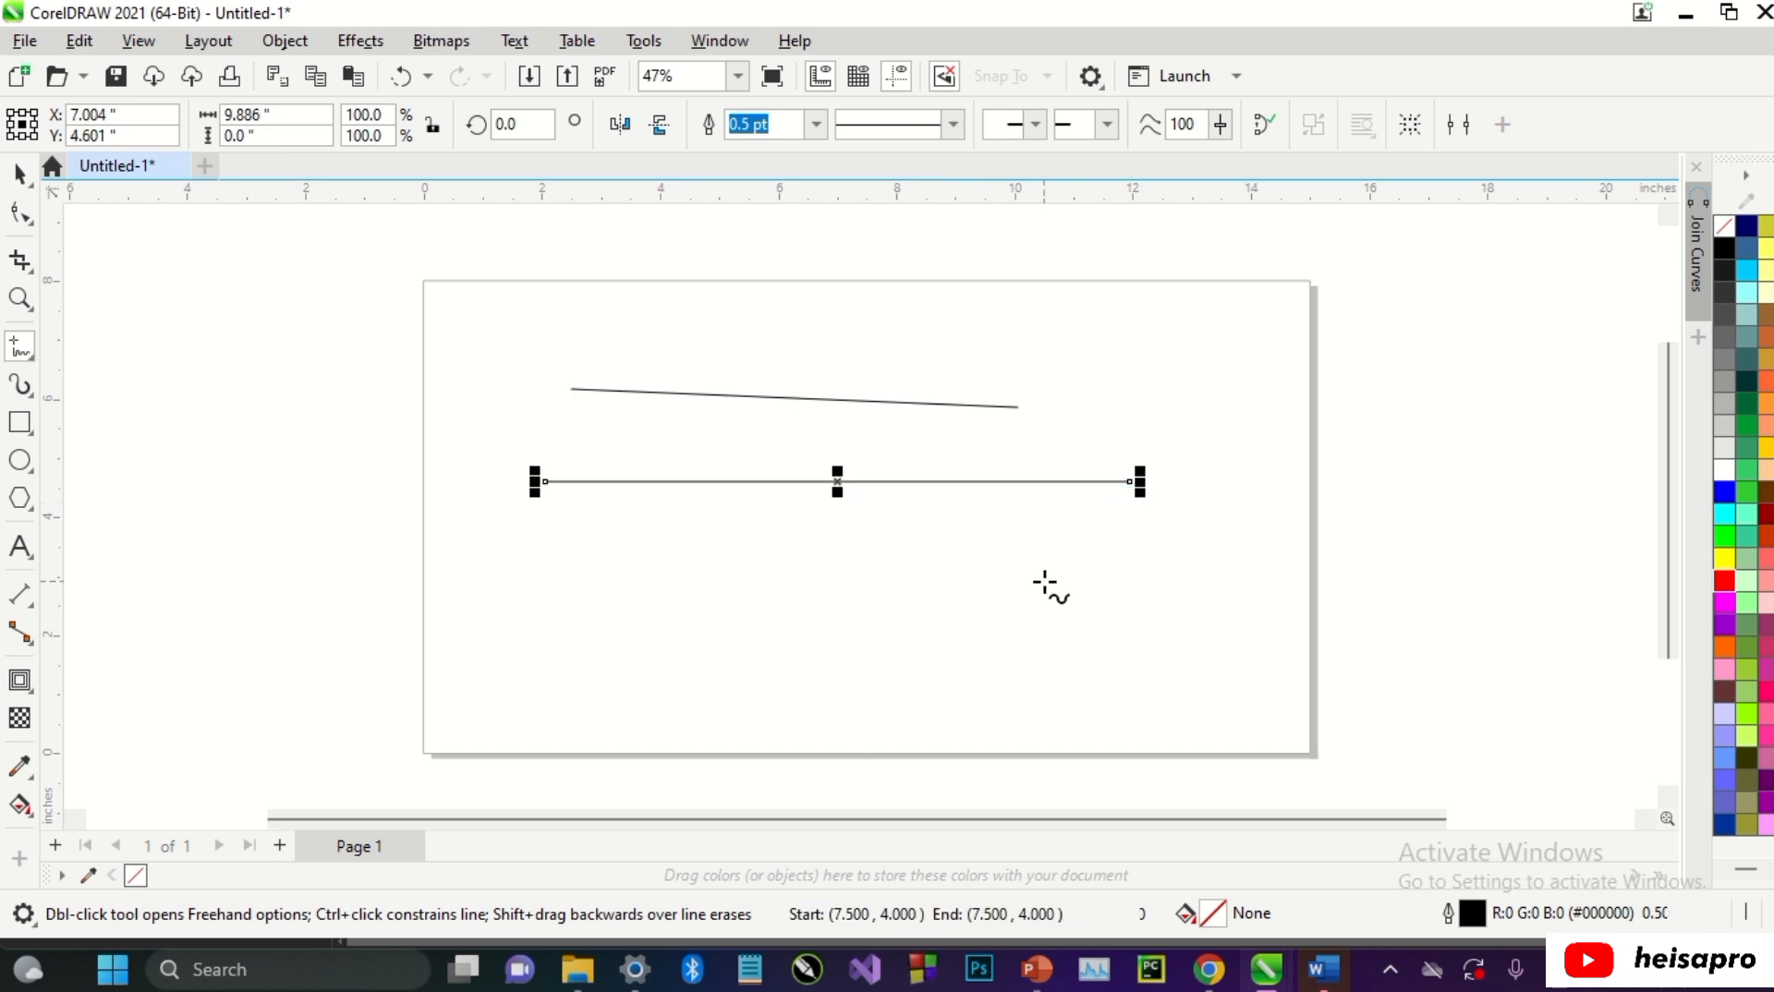
key(space)
click(1083, 503)
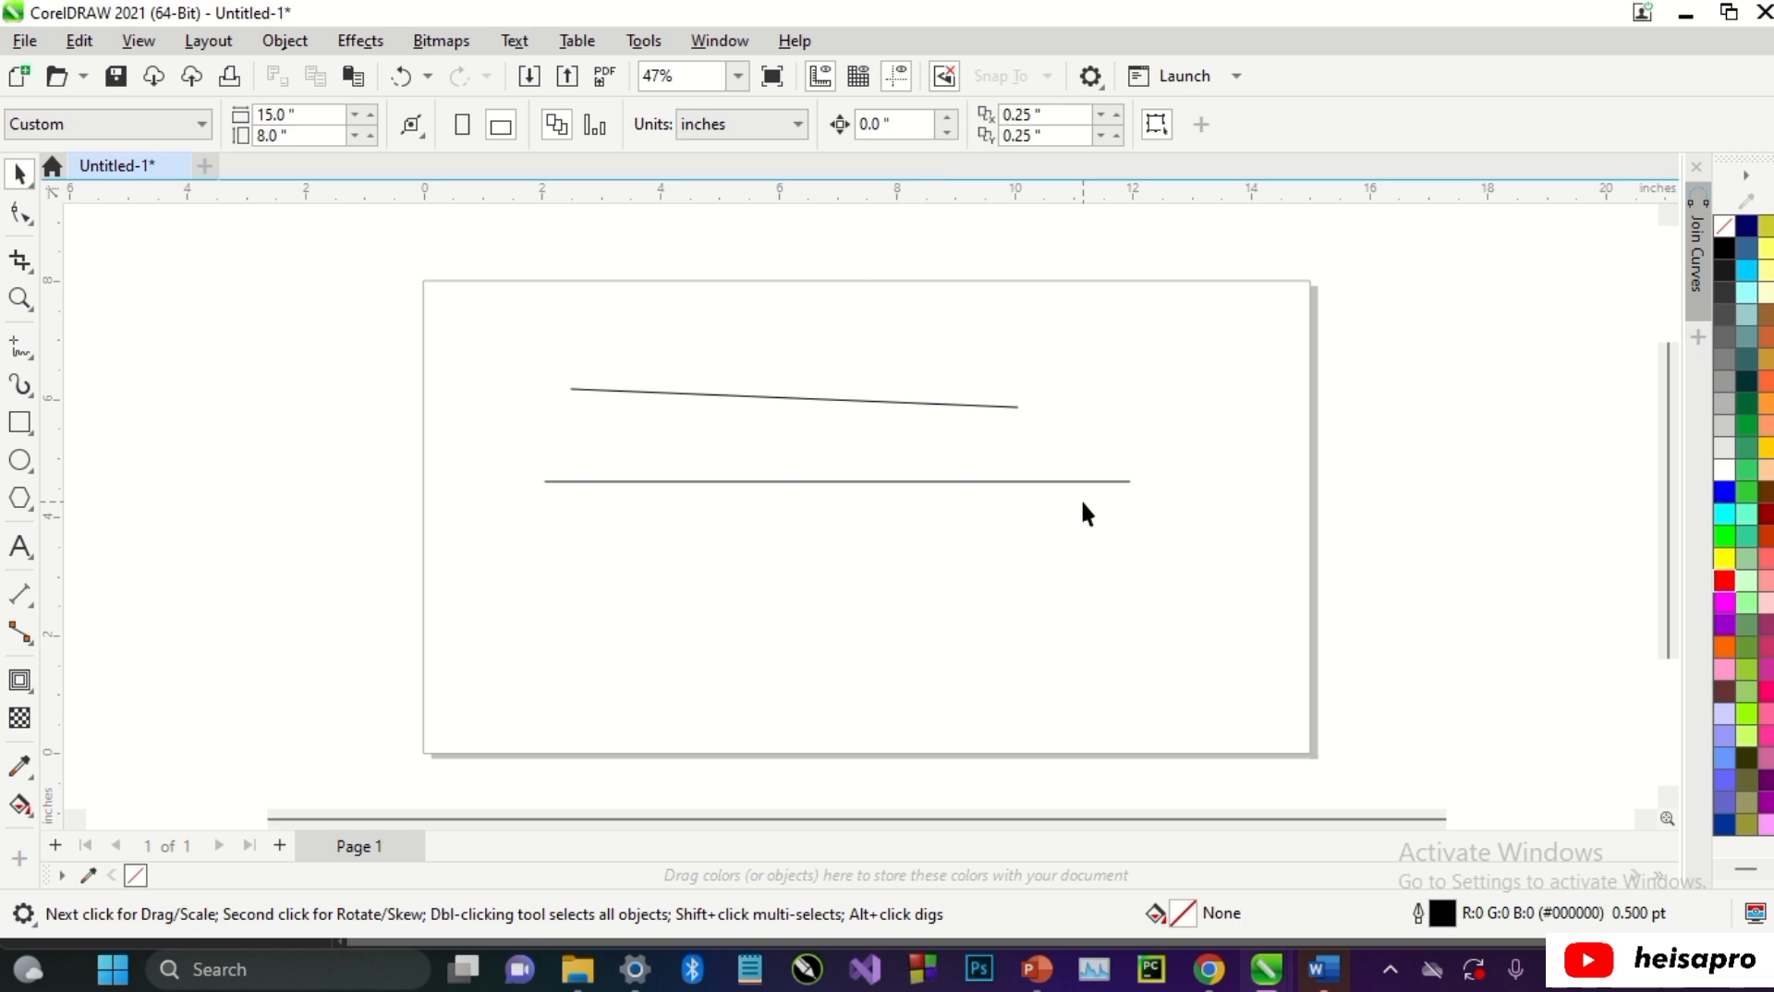
- Nudge the upper sloping line slightly and scale it up proportionally to about 8.3 in wide
click(984, 404)
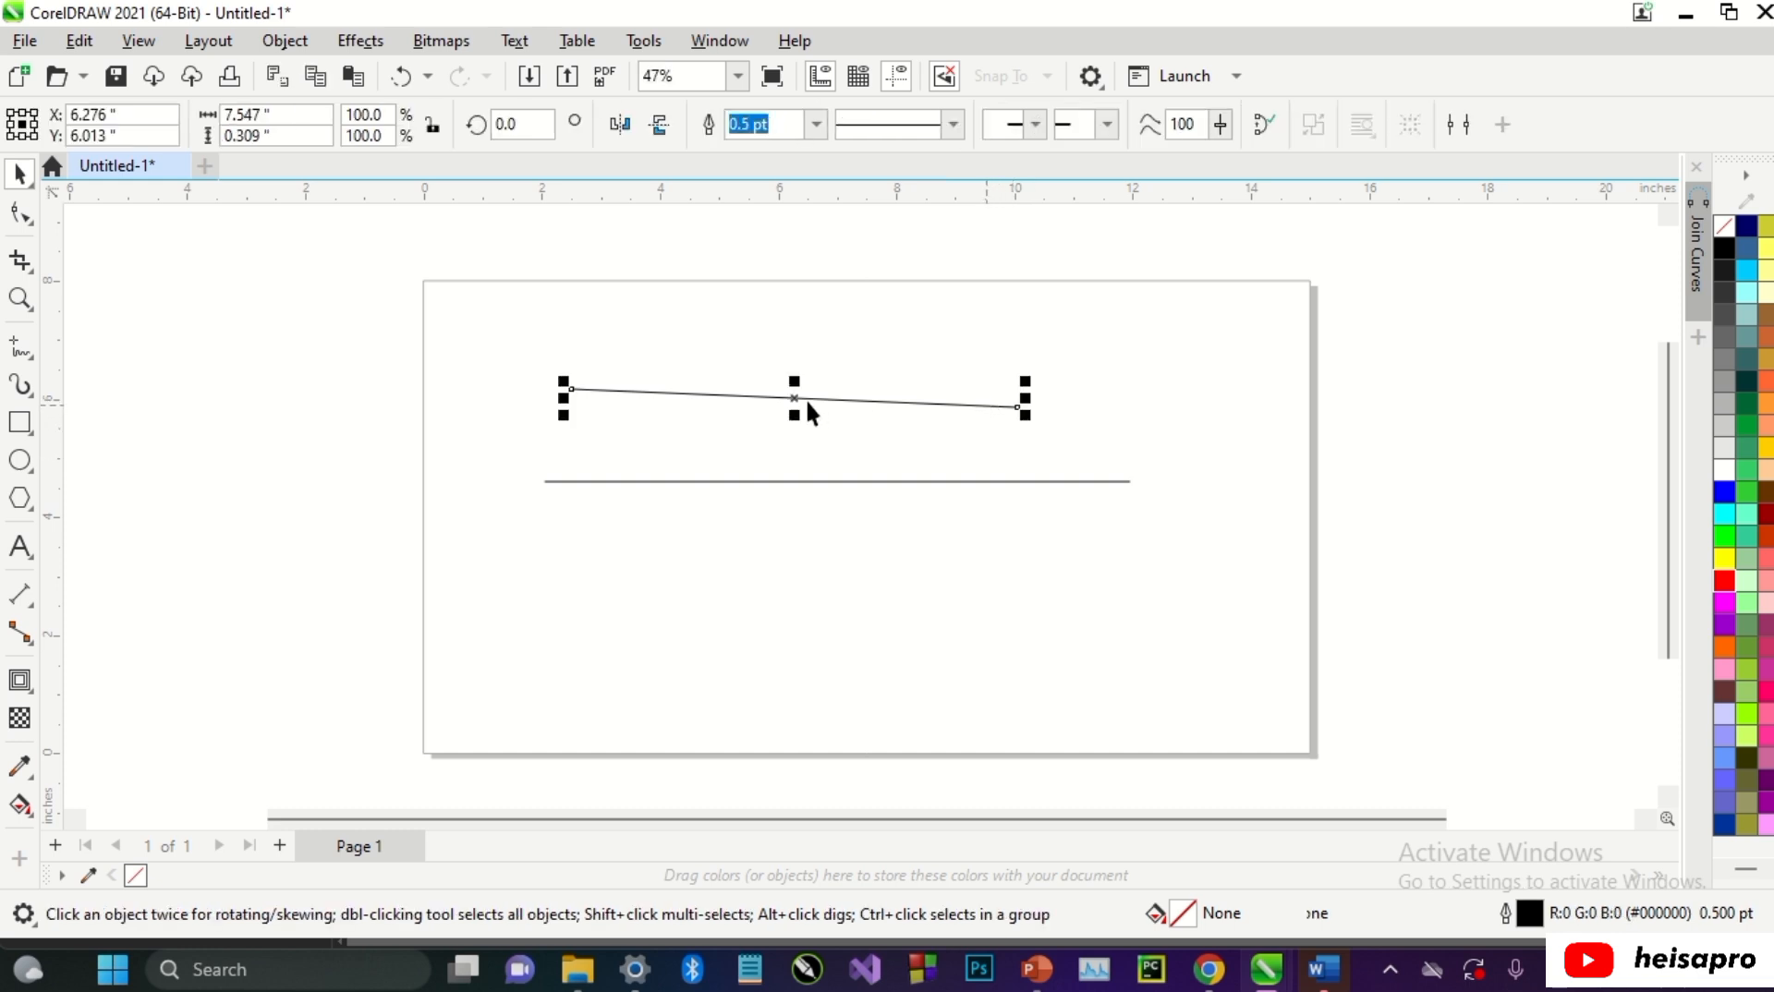
mouse_move(805, 398)
mouse_down()
mouse_move(869, 377)
mouse_move(806, 400)
mouse_up()
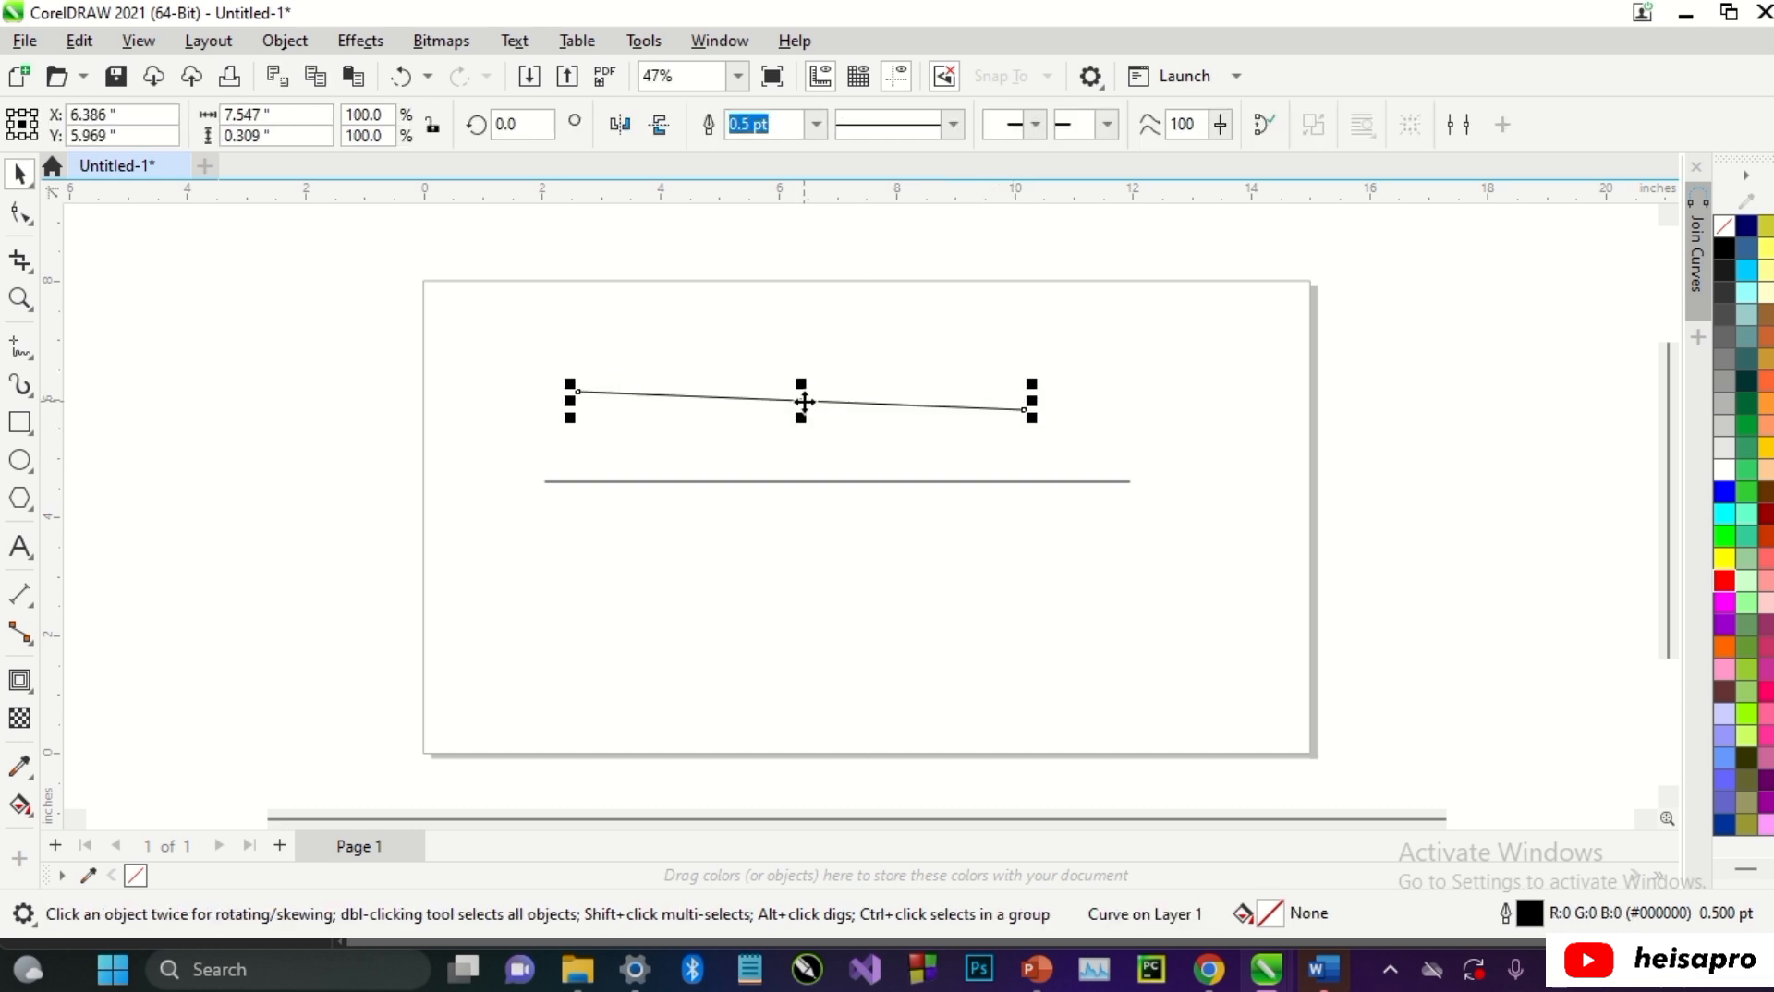
drag(1030, 388, 1075, 392)
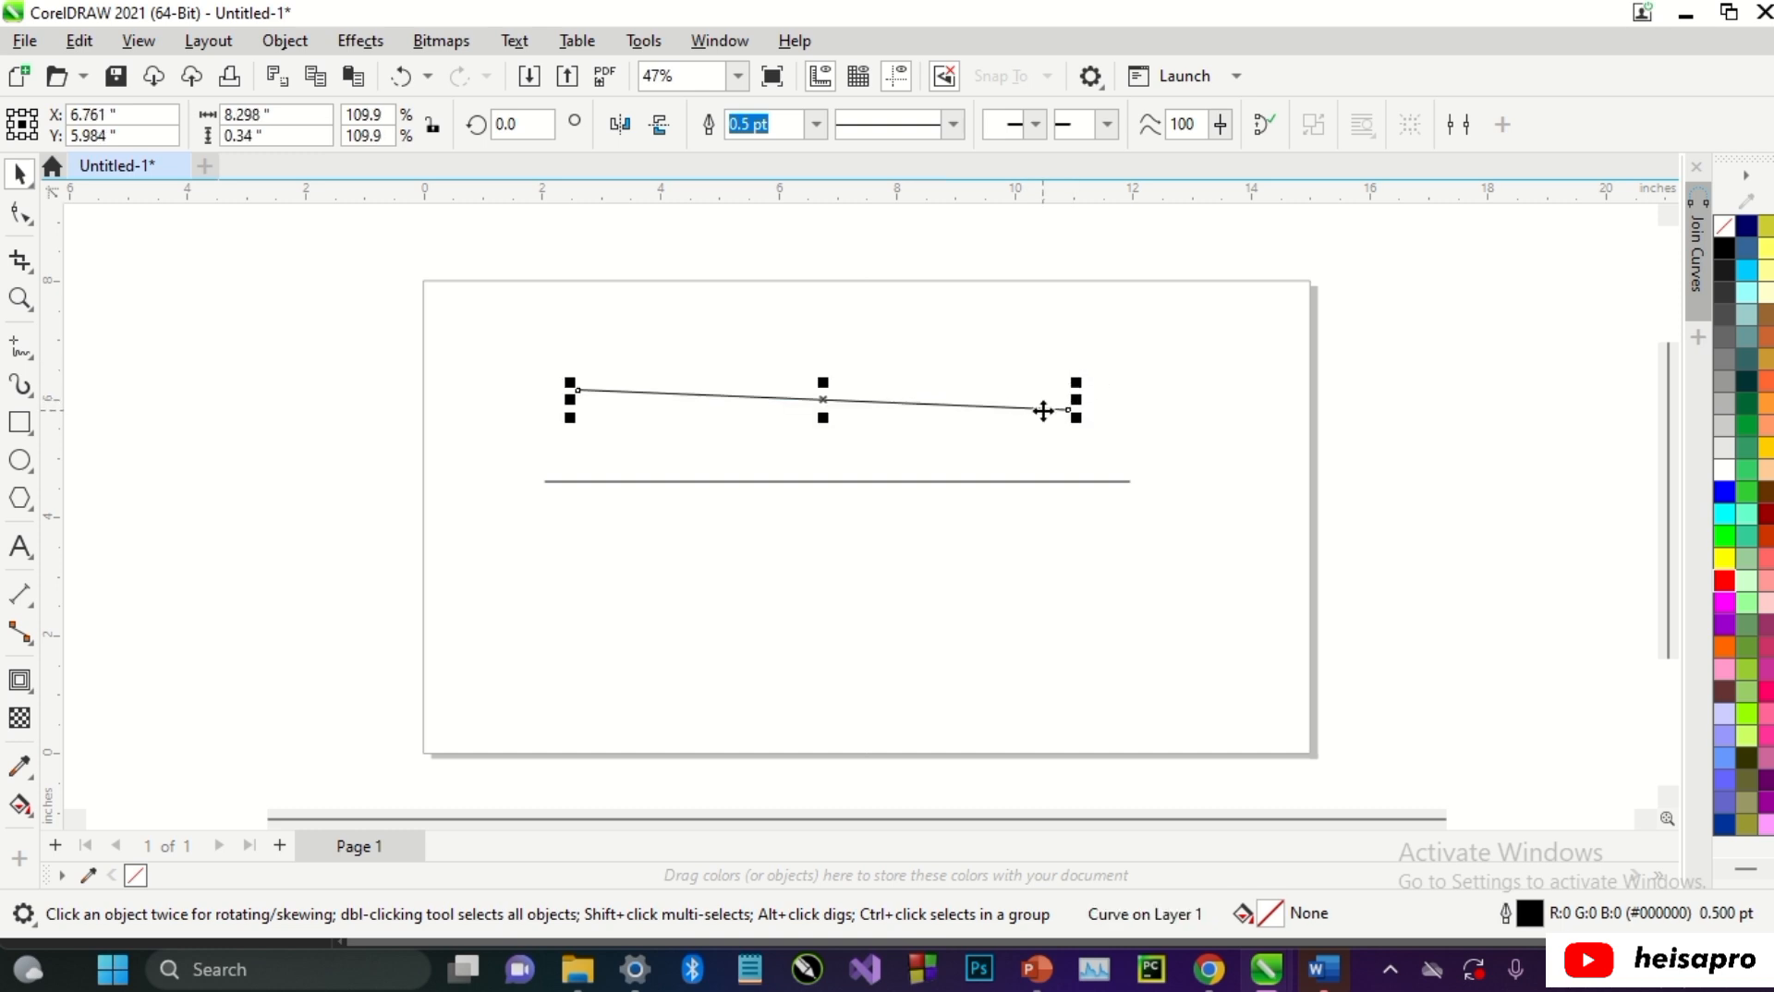
- Rotate the upper line counterclockwise by about 0.6 degrees and deselect it
click(1042, 408)
drag(1081, 426, 1079, 399)
click(1157, 407)
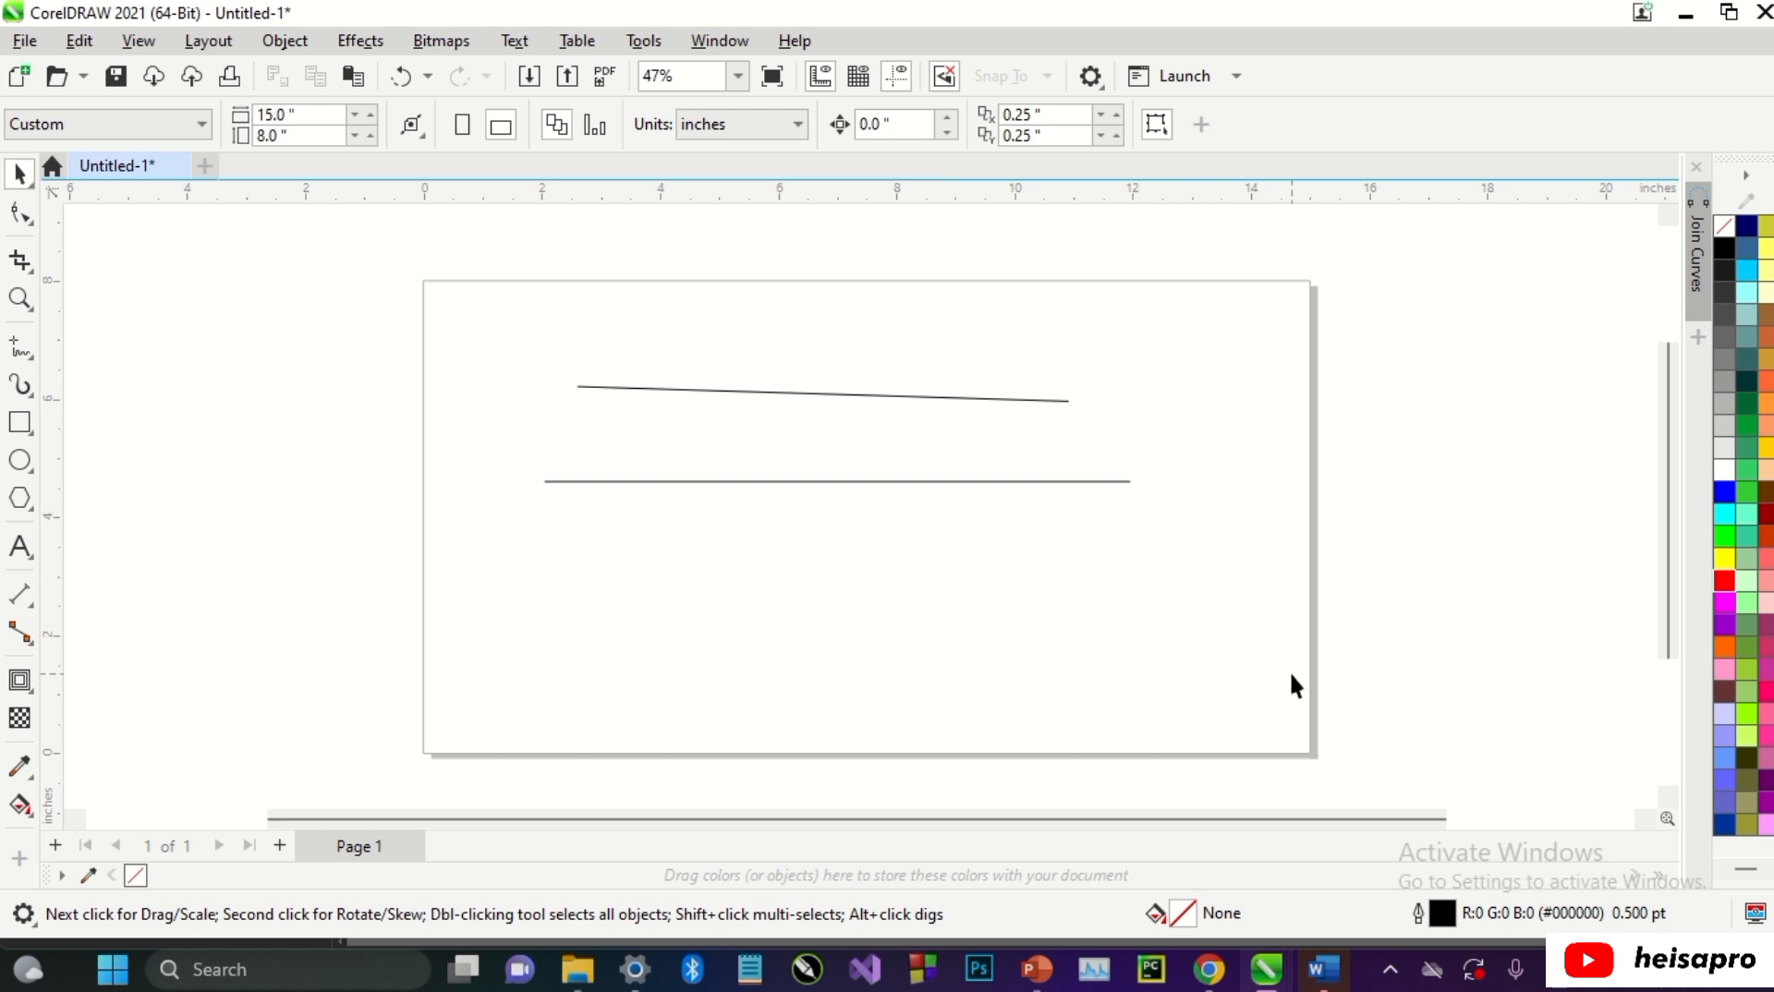
- Examine the default Outline Pen settings, such as color, width, line style and arrowheads, without changing them
double_click(1443, 913)
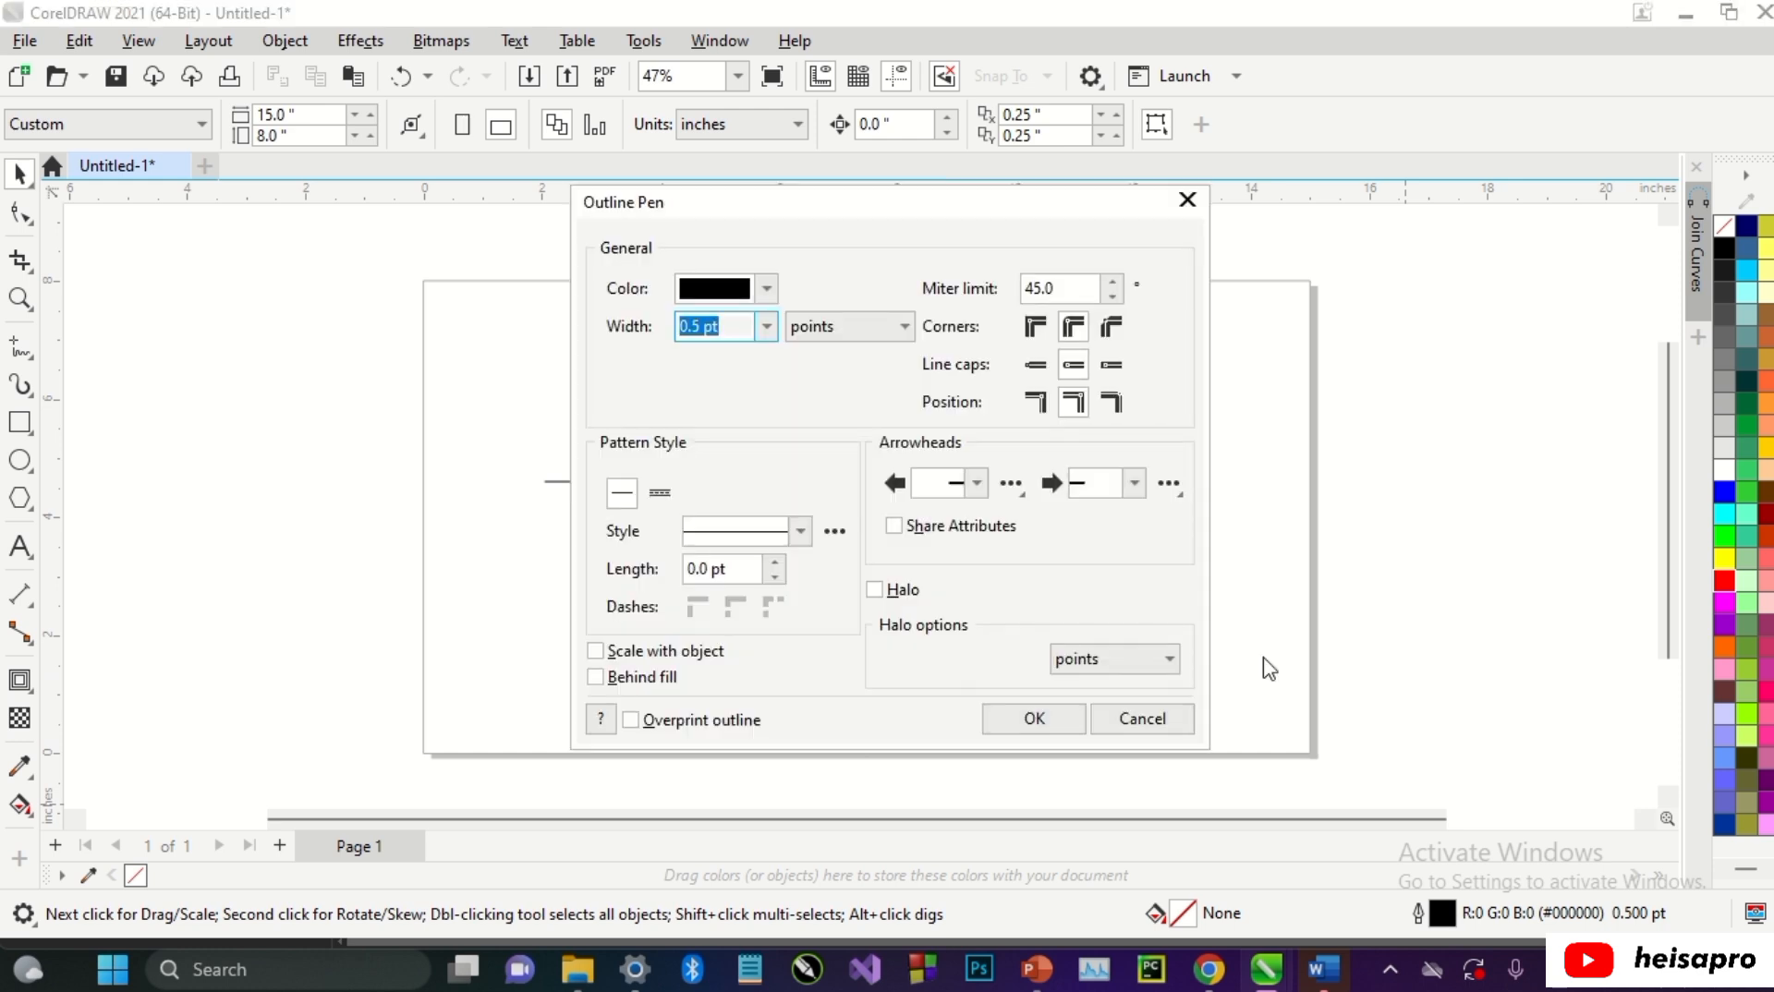
drag(879, 218, 1289, 246)
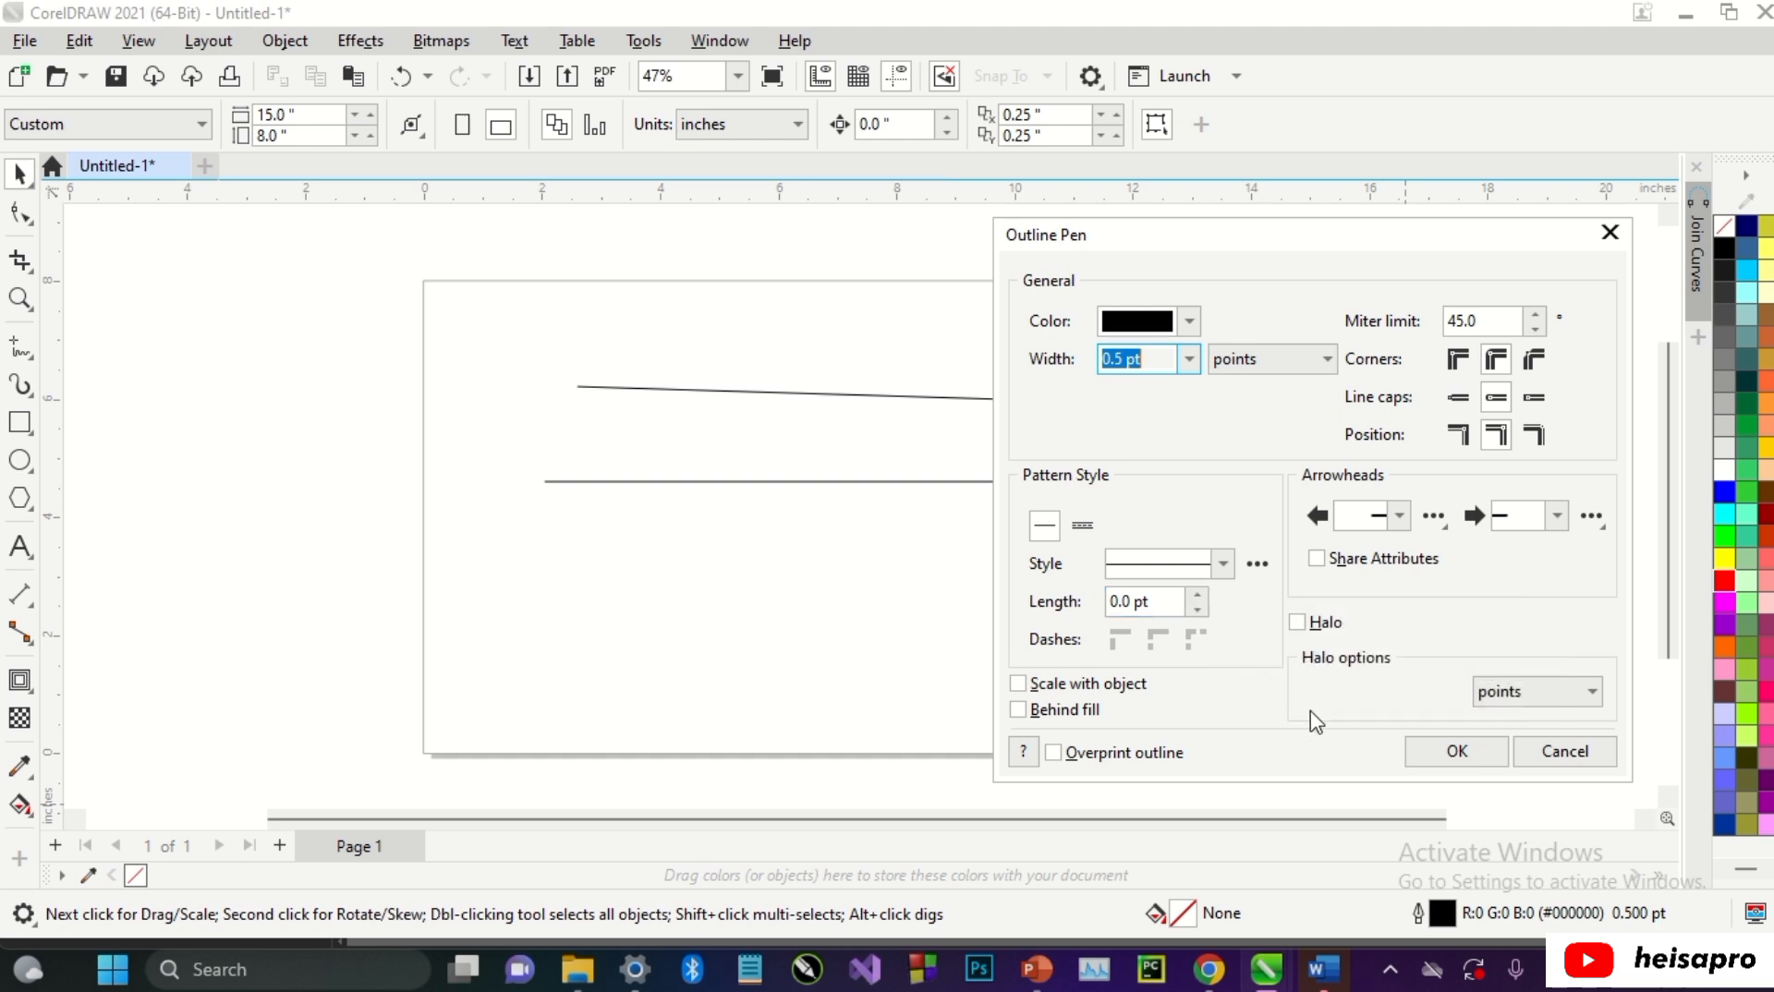
click(1423, 755)
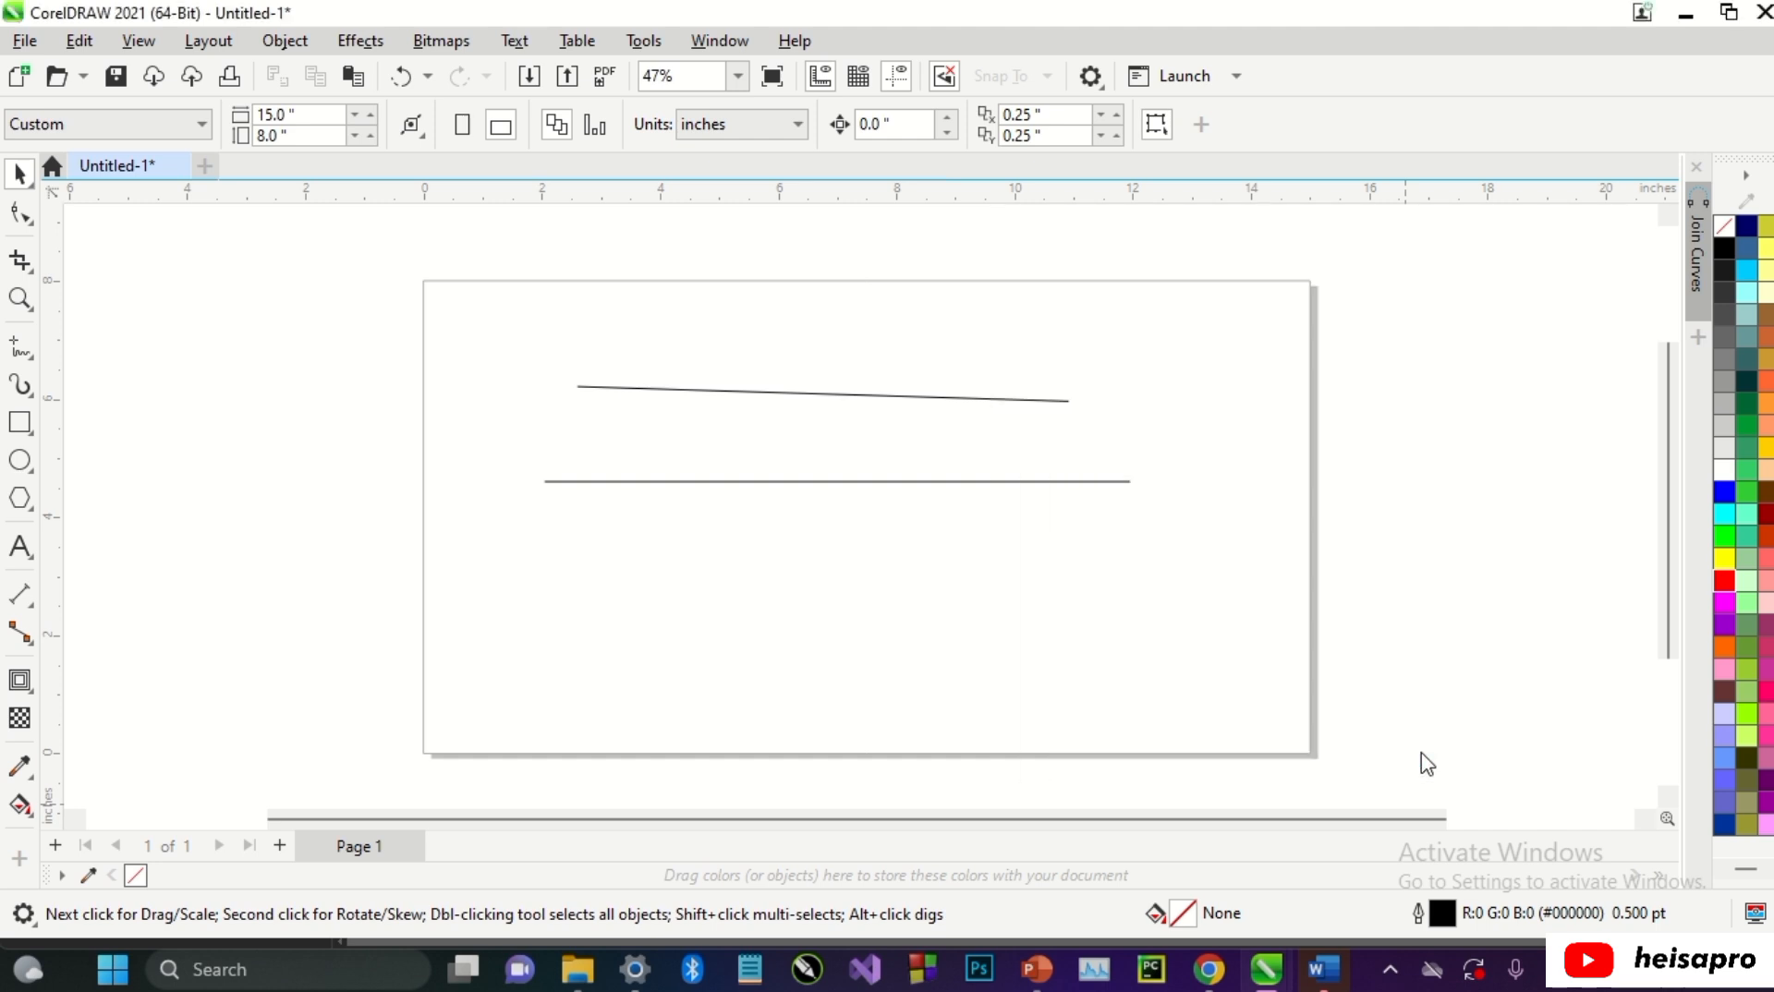
- Set the outline width of the upper line to 4.0 pt
click(1045, 399)
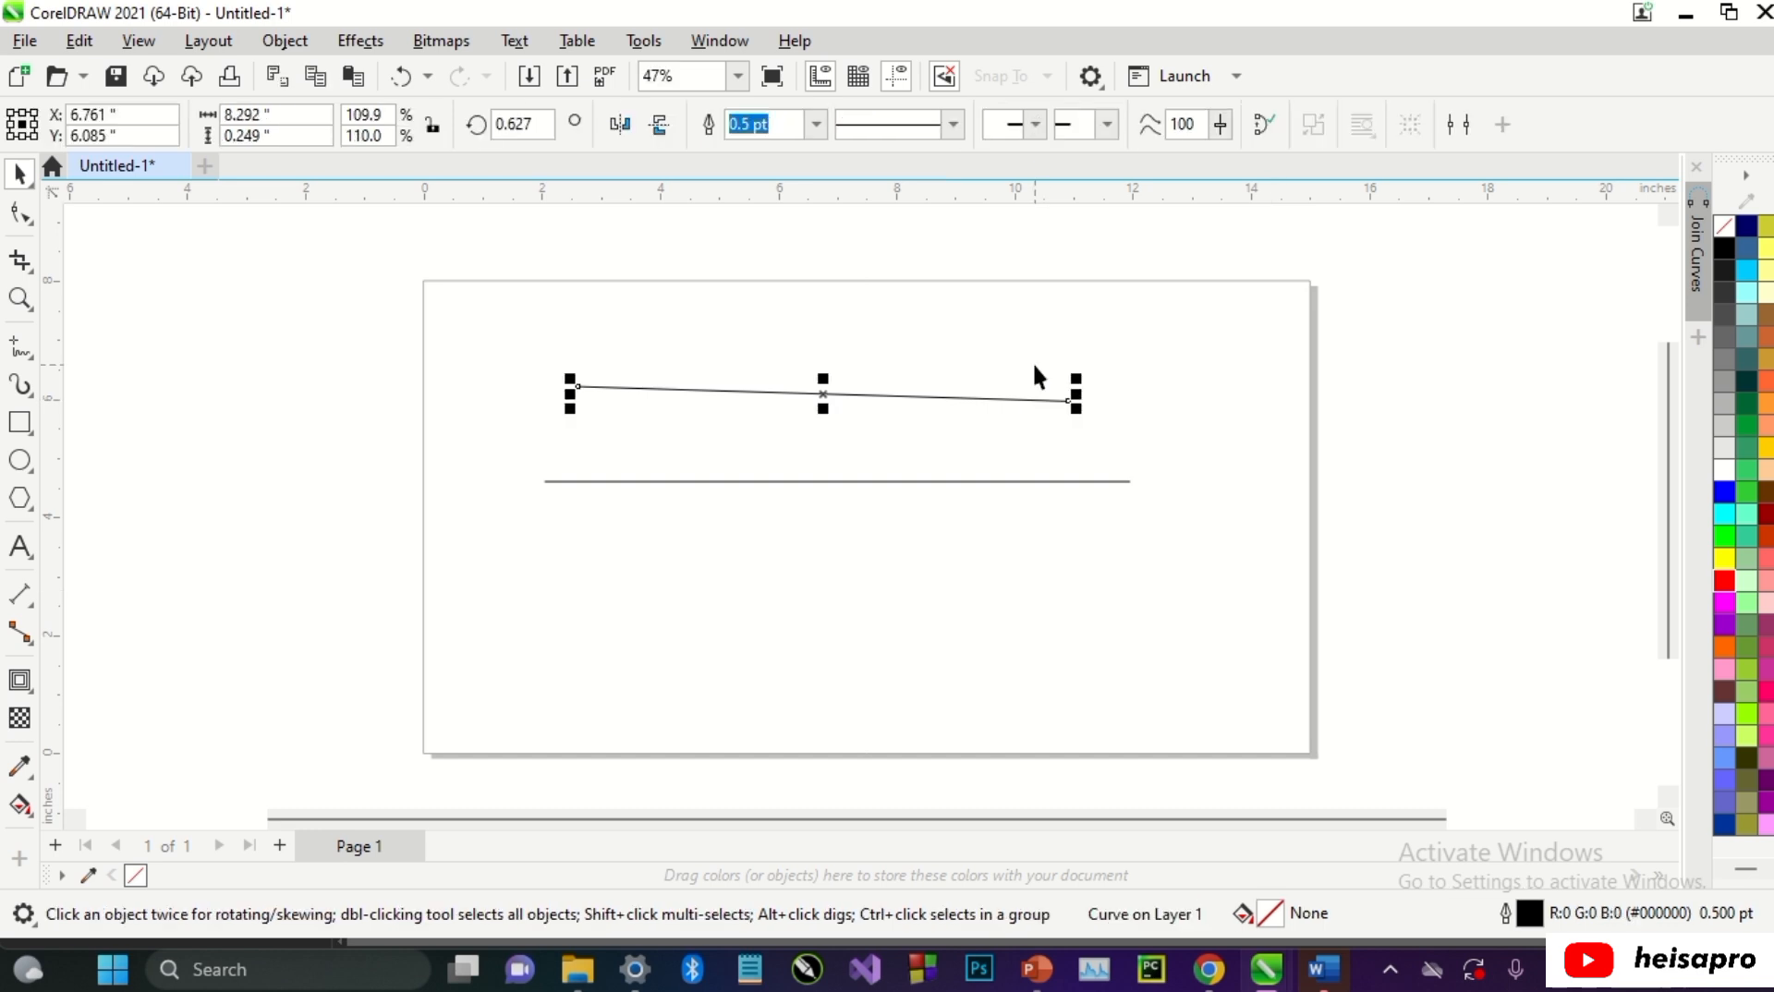
click(816, 125)
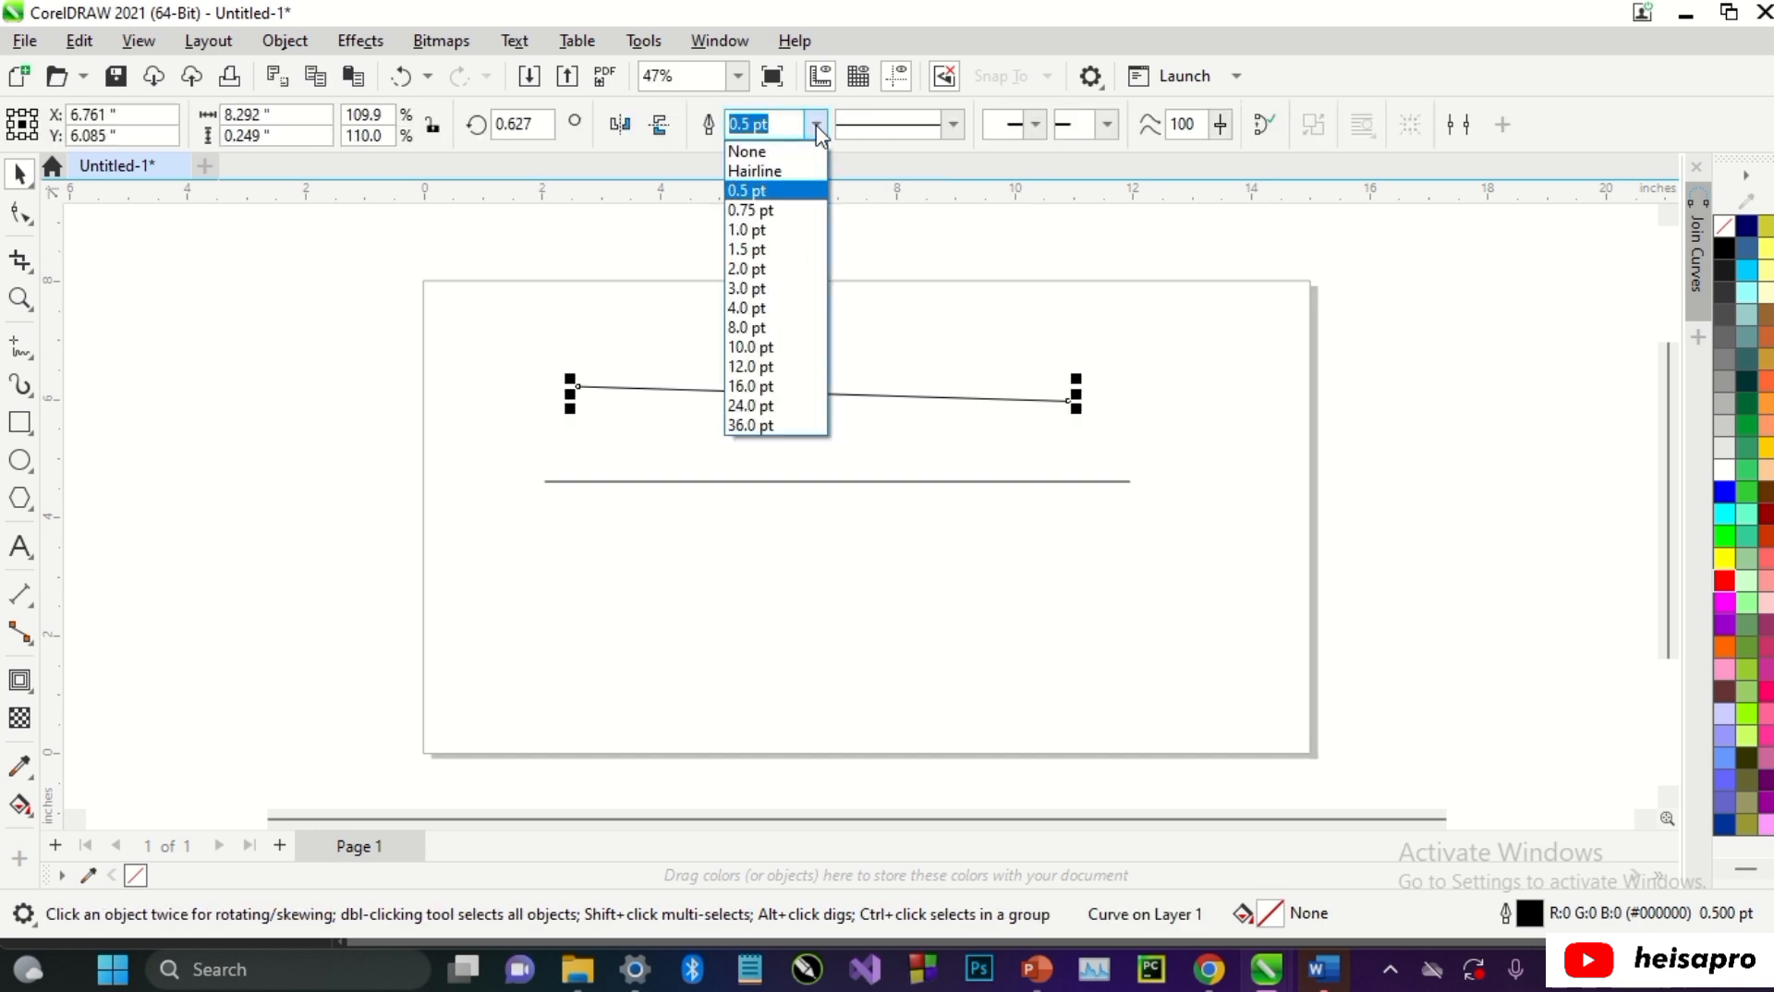
click(804, 310)
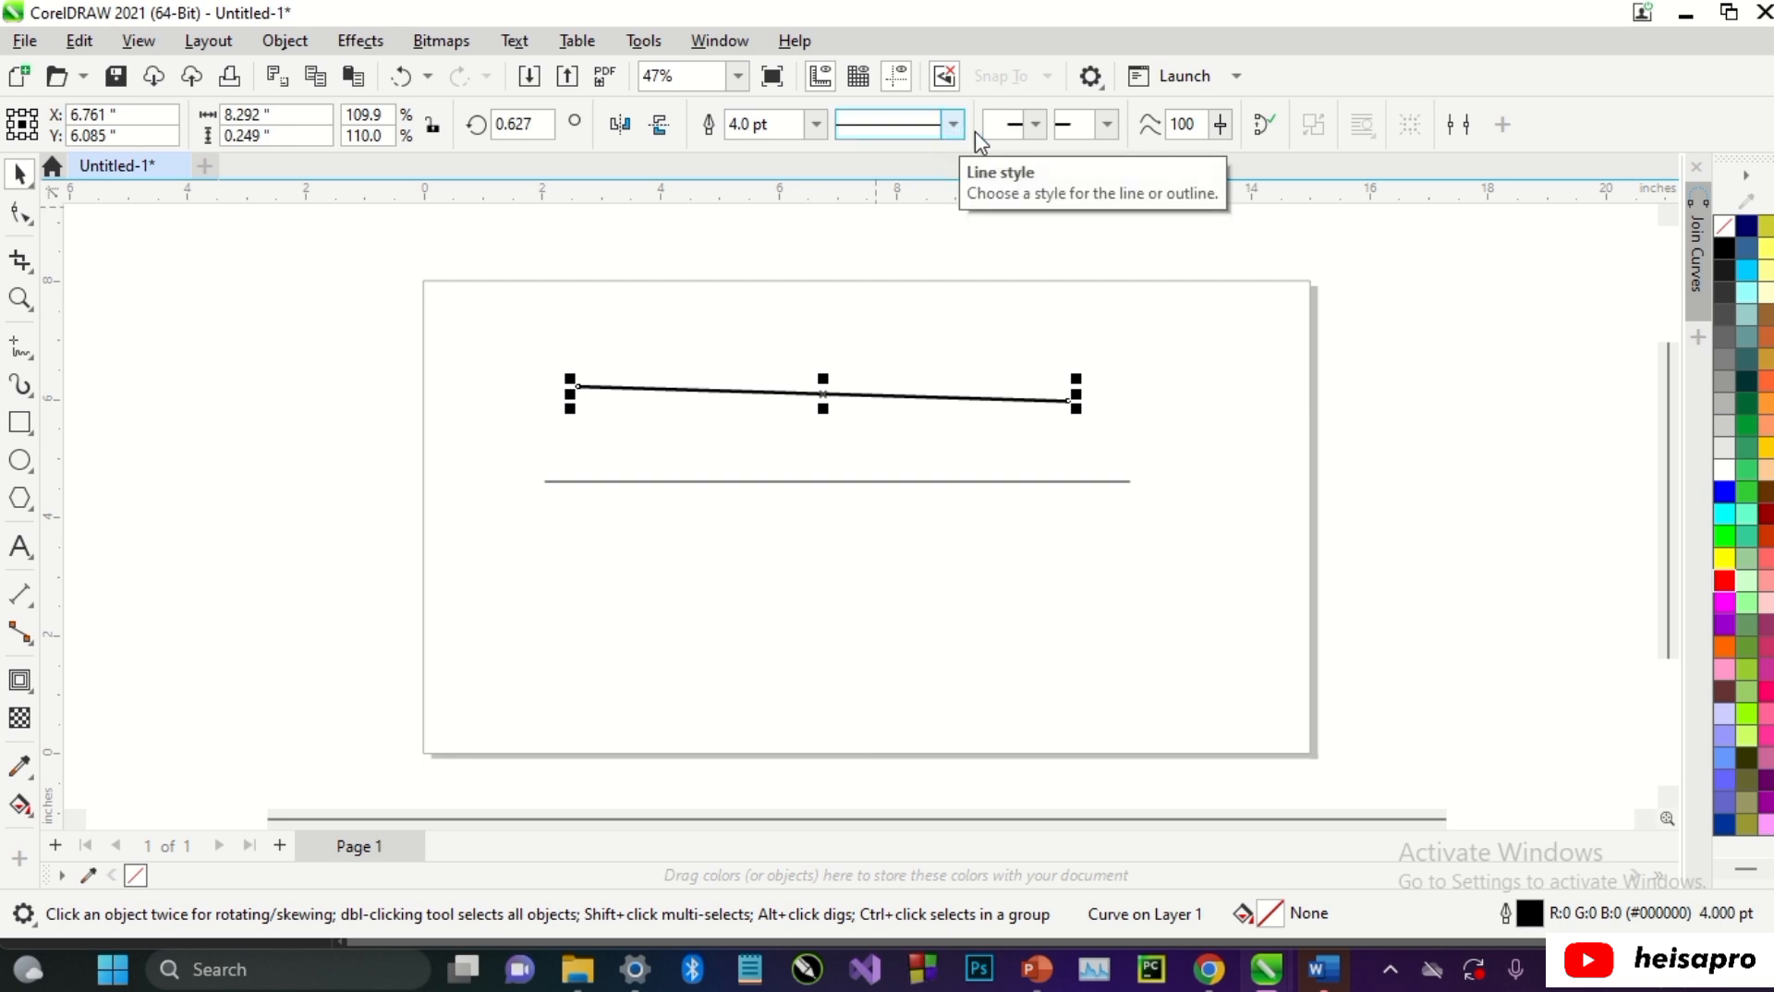
- Add a thick feathered arrowhead shape to both the start and the end of the upper line
click(1035, 125)
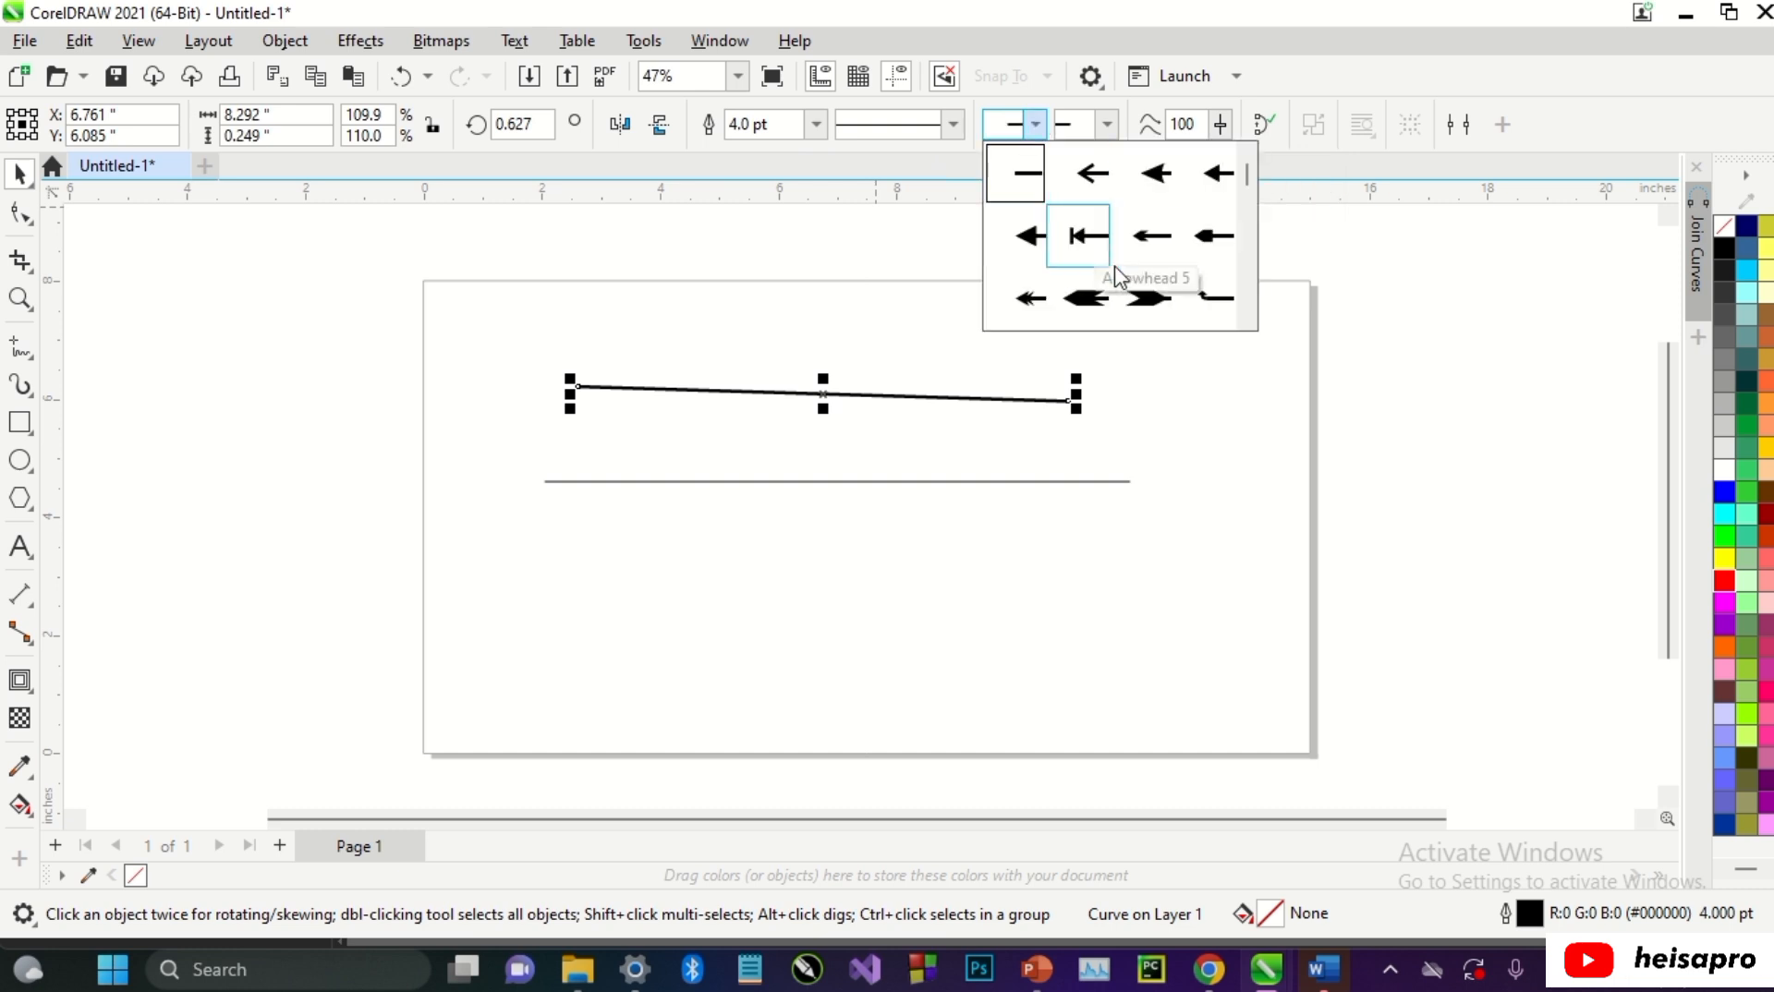
click(1138, 291)
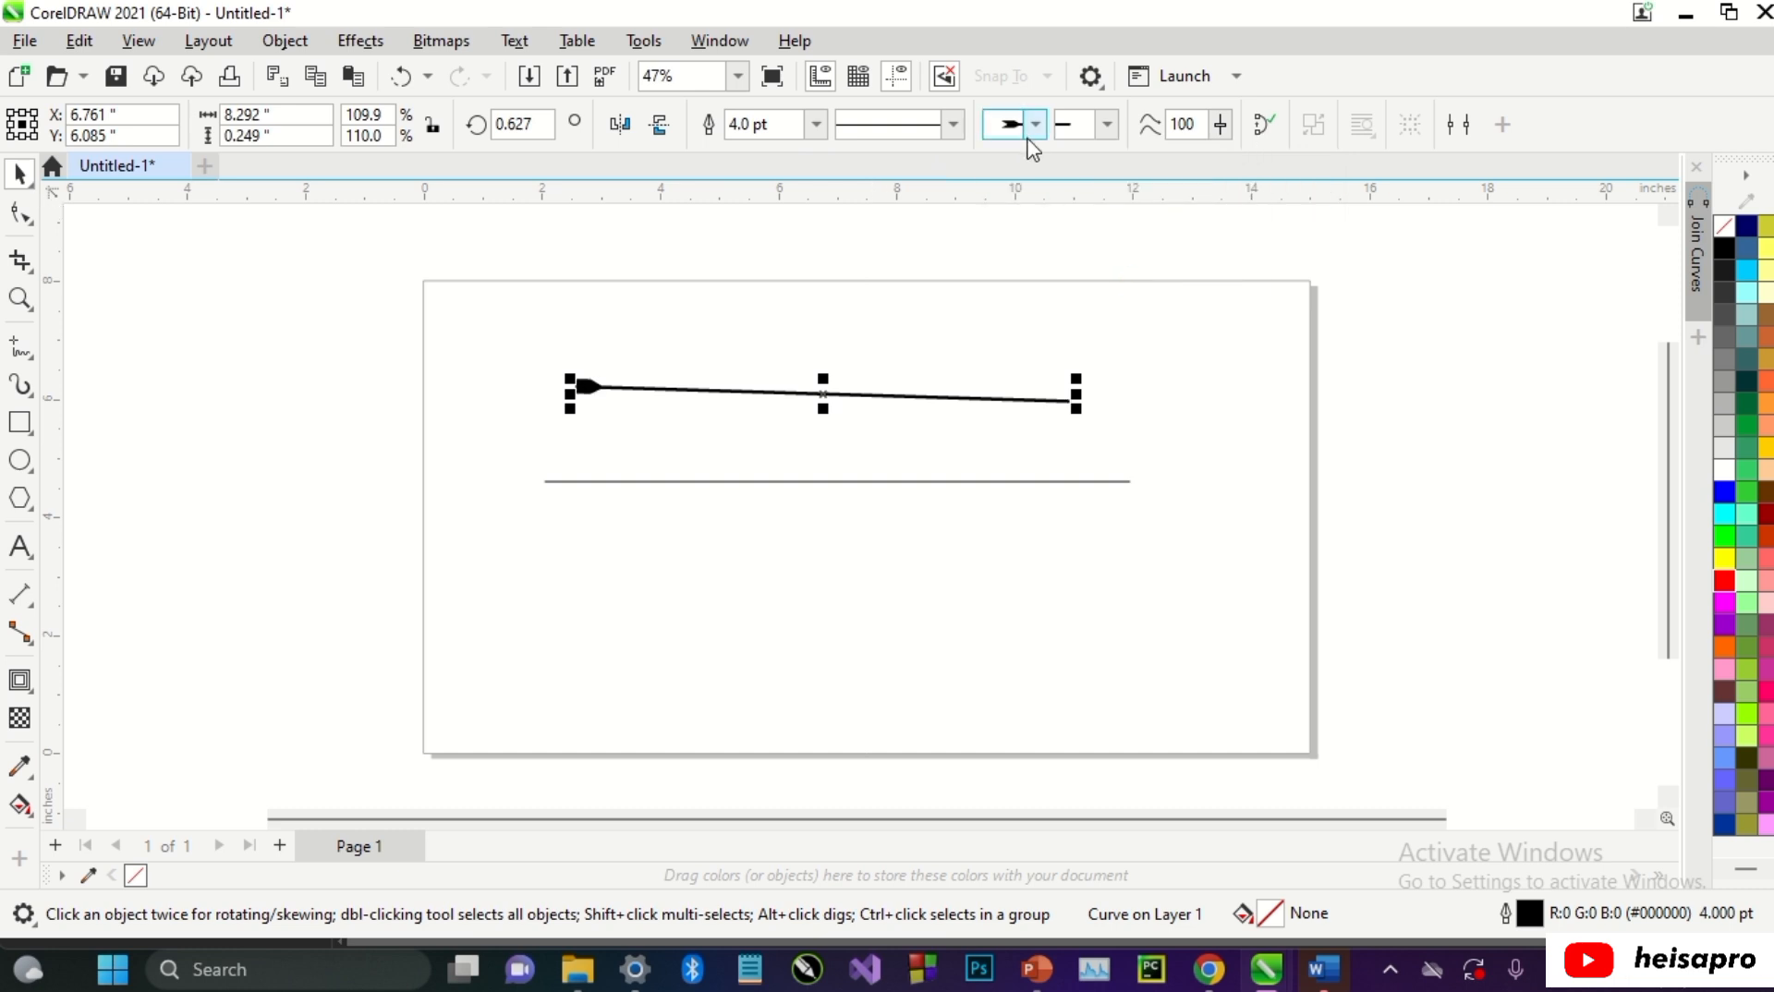
click(1107, 124)
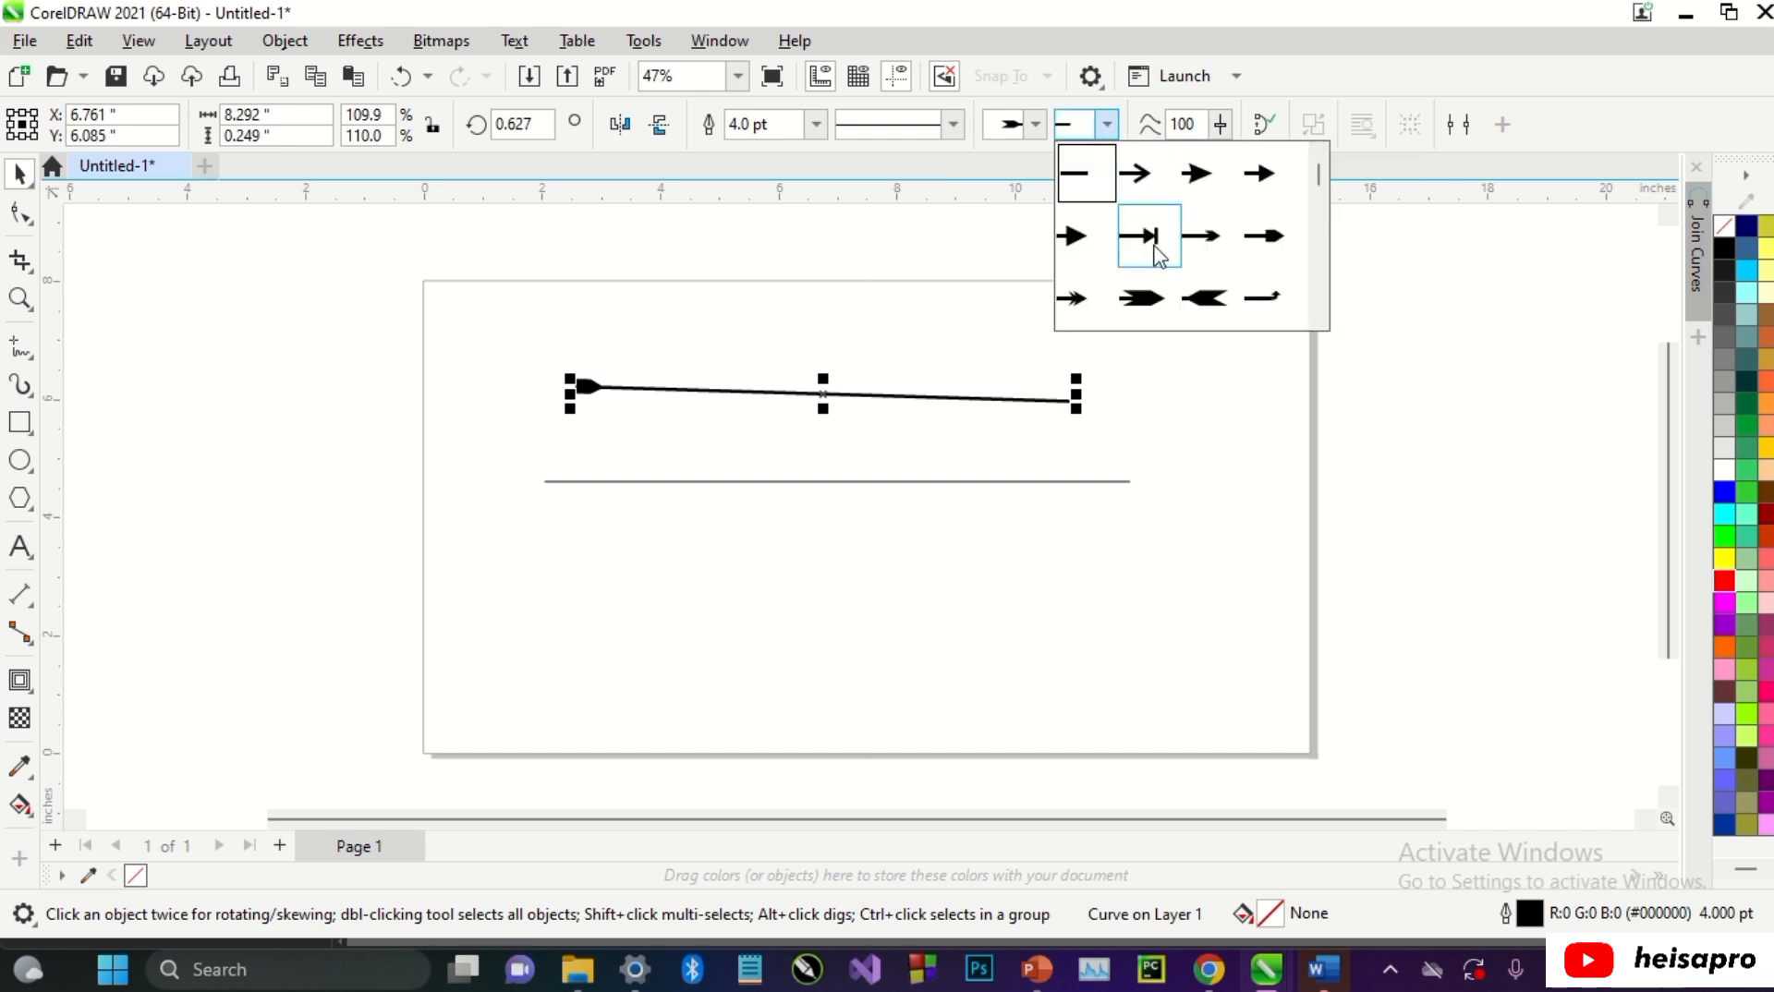
click(1149, 293)
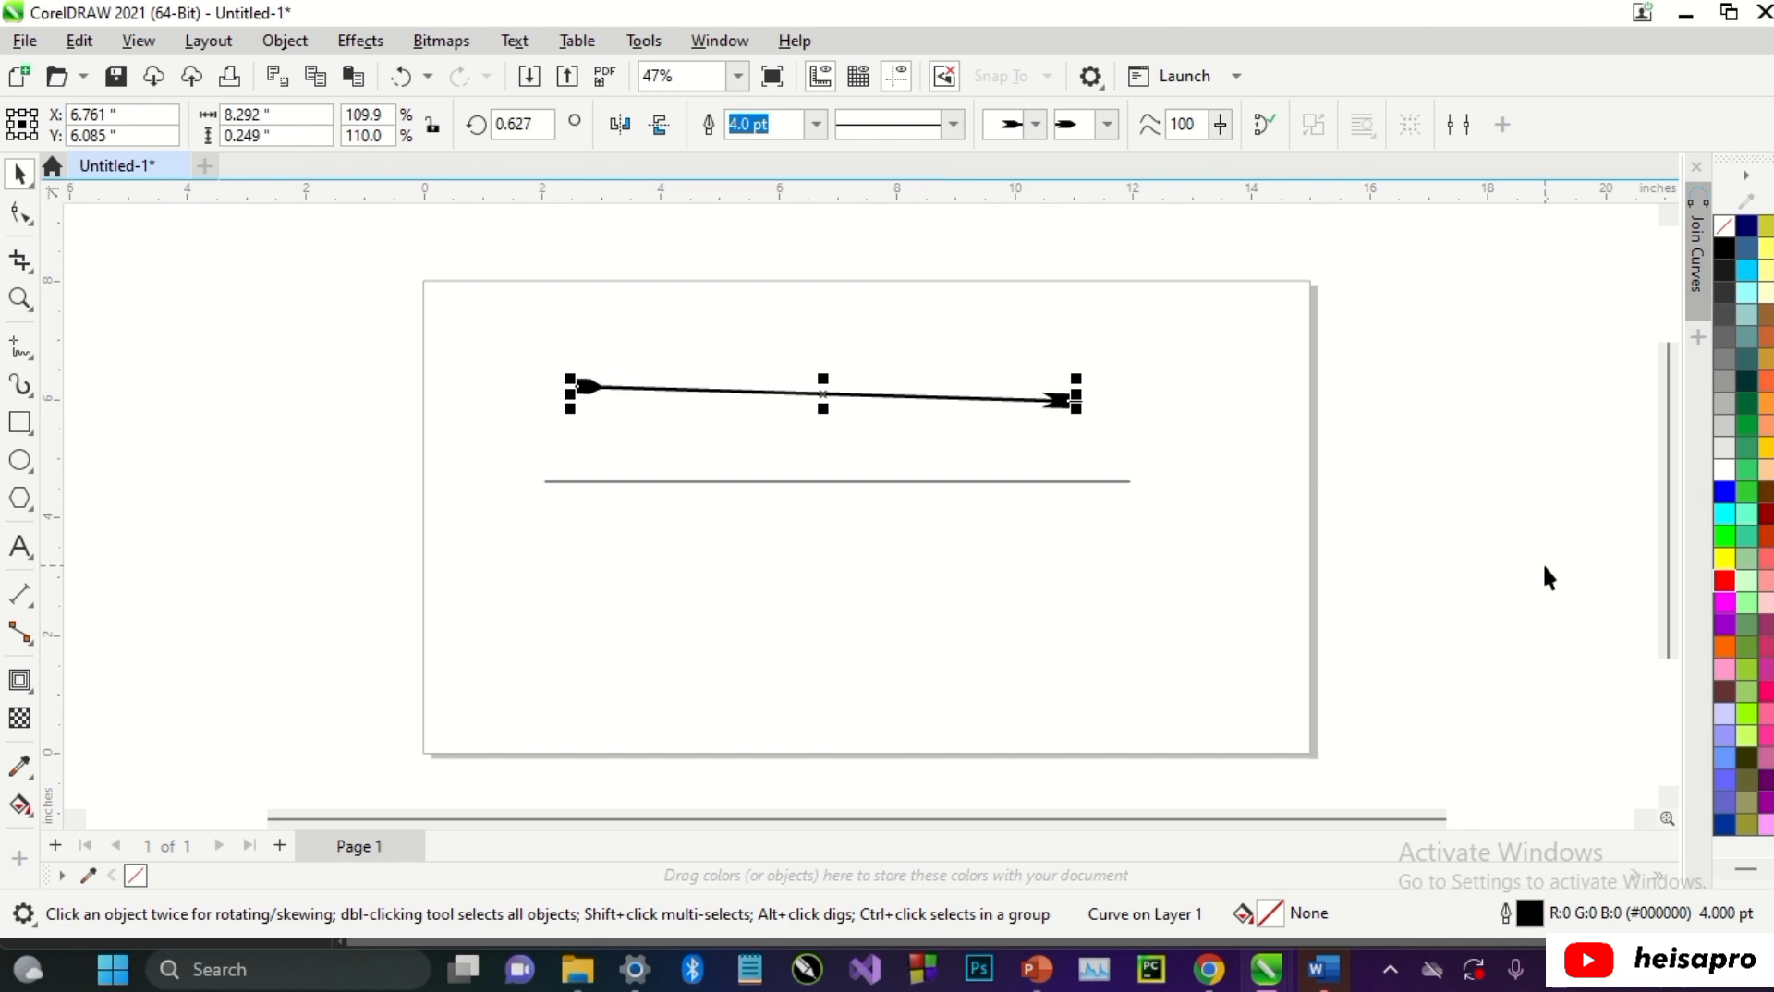
- Set the outline color of the upper arrow line to red and deselect it
right_click(1726, 584)
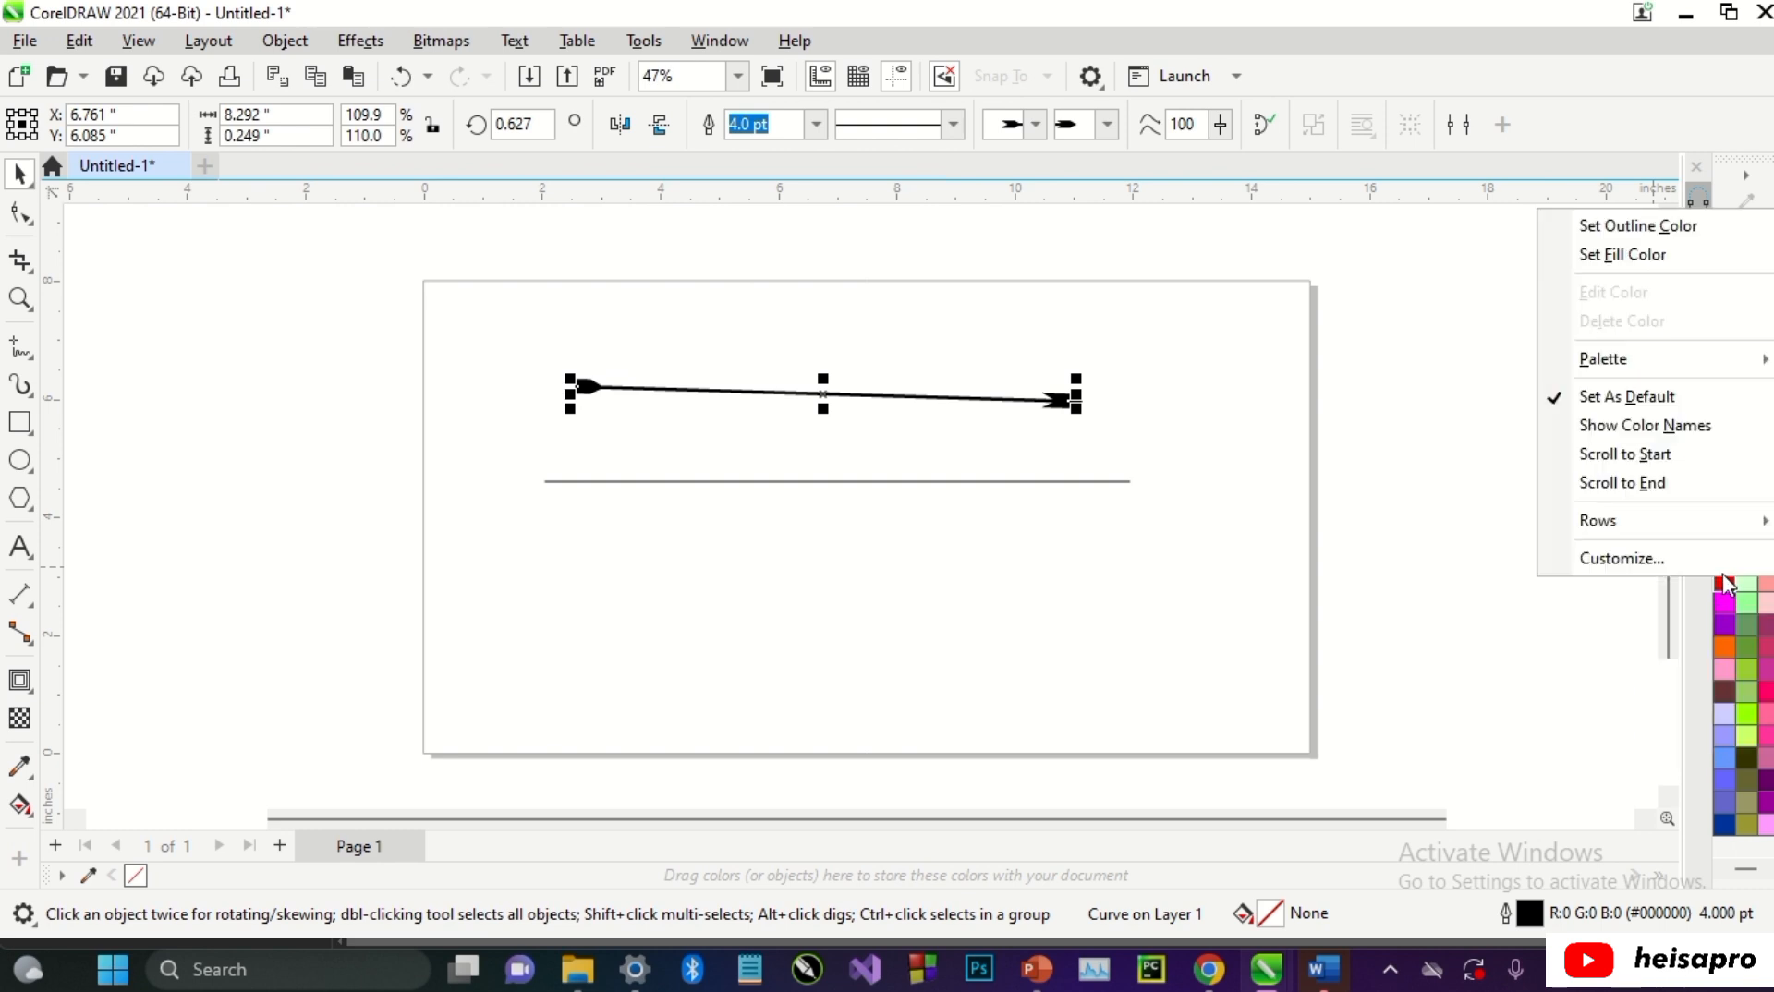
click(1602, 237)
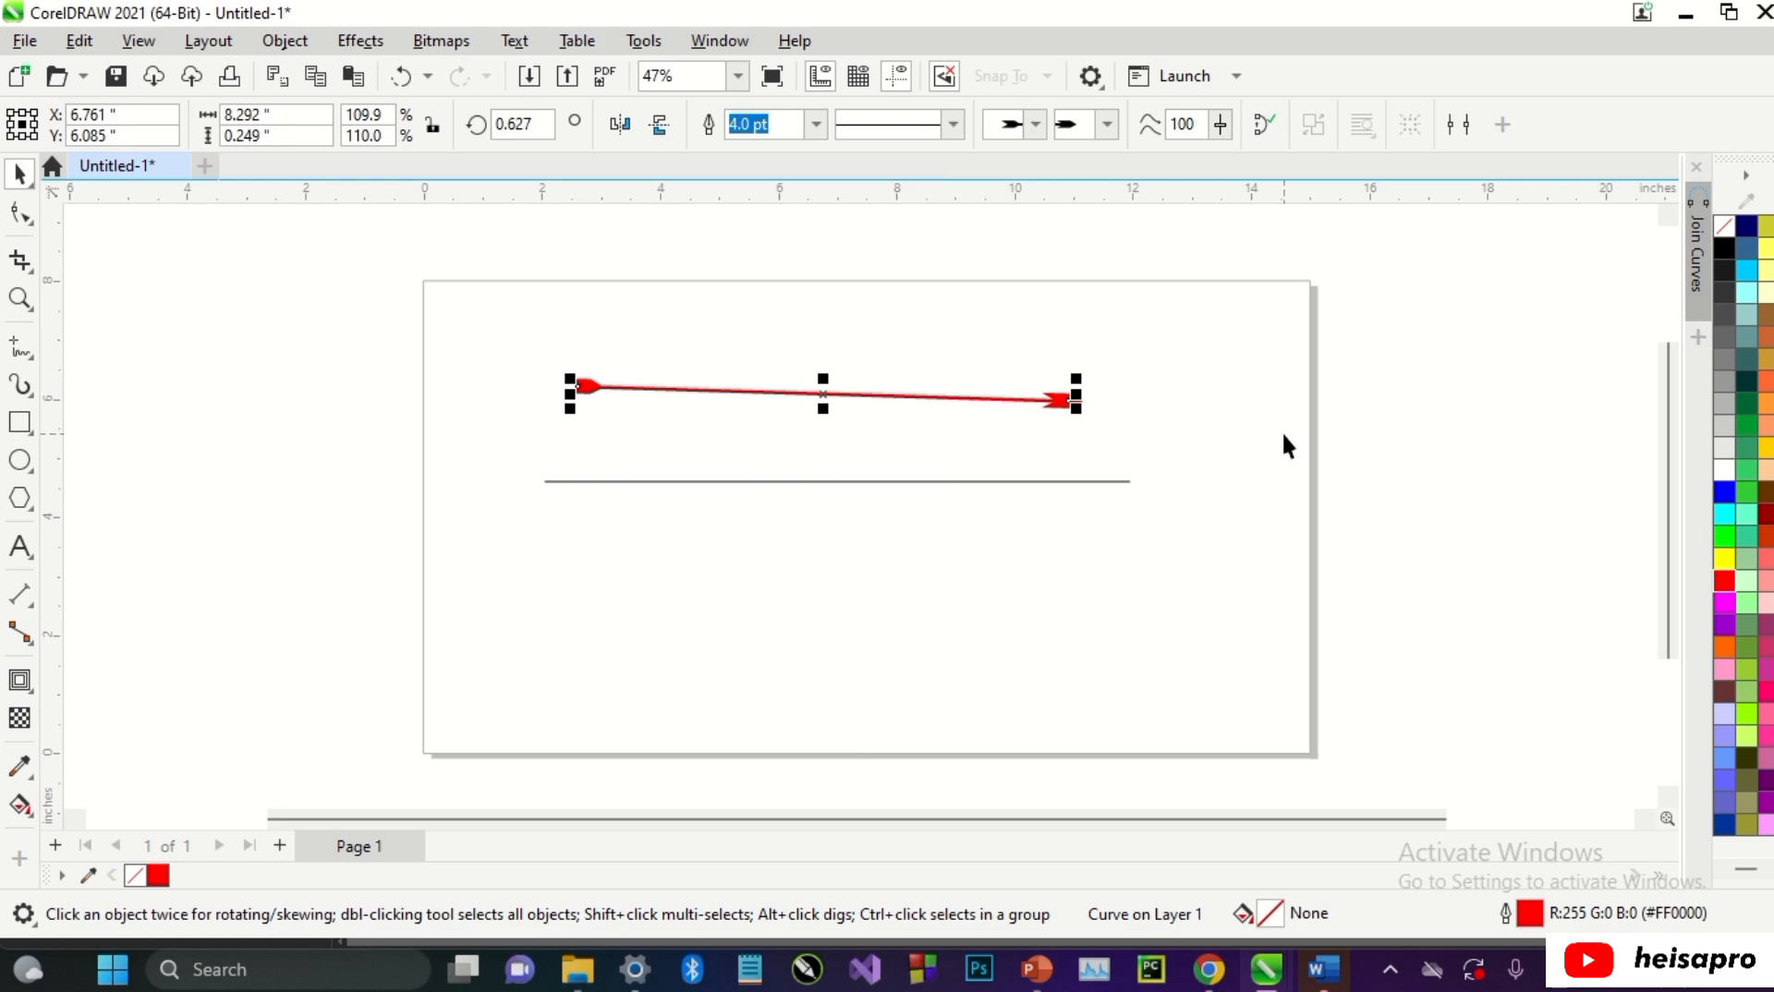
click(1248, 438)
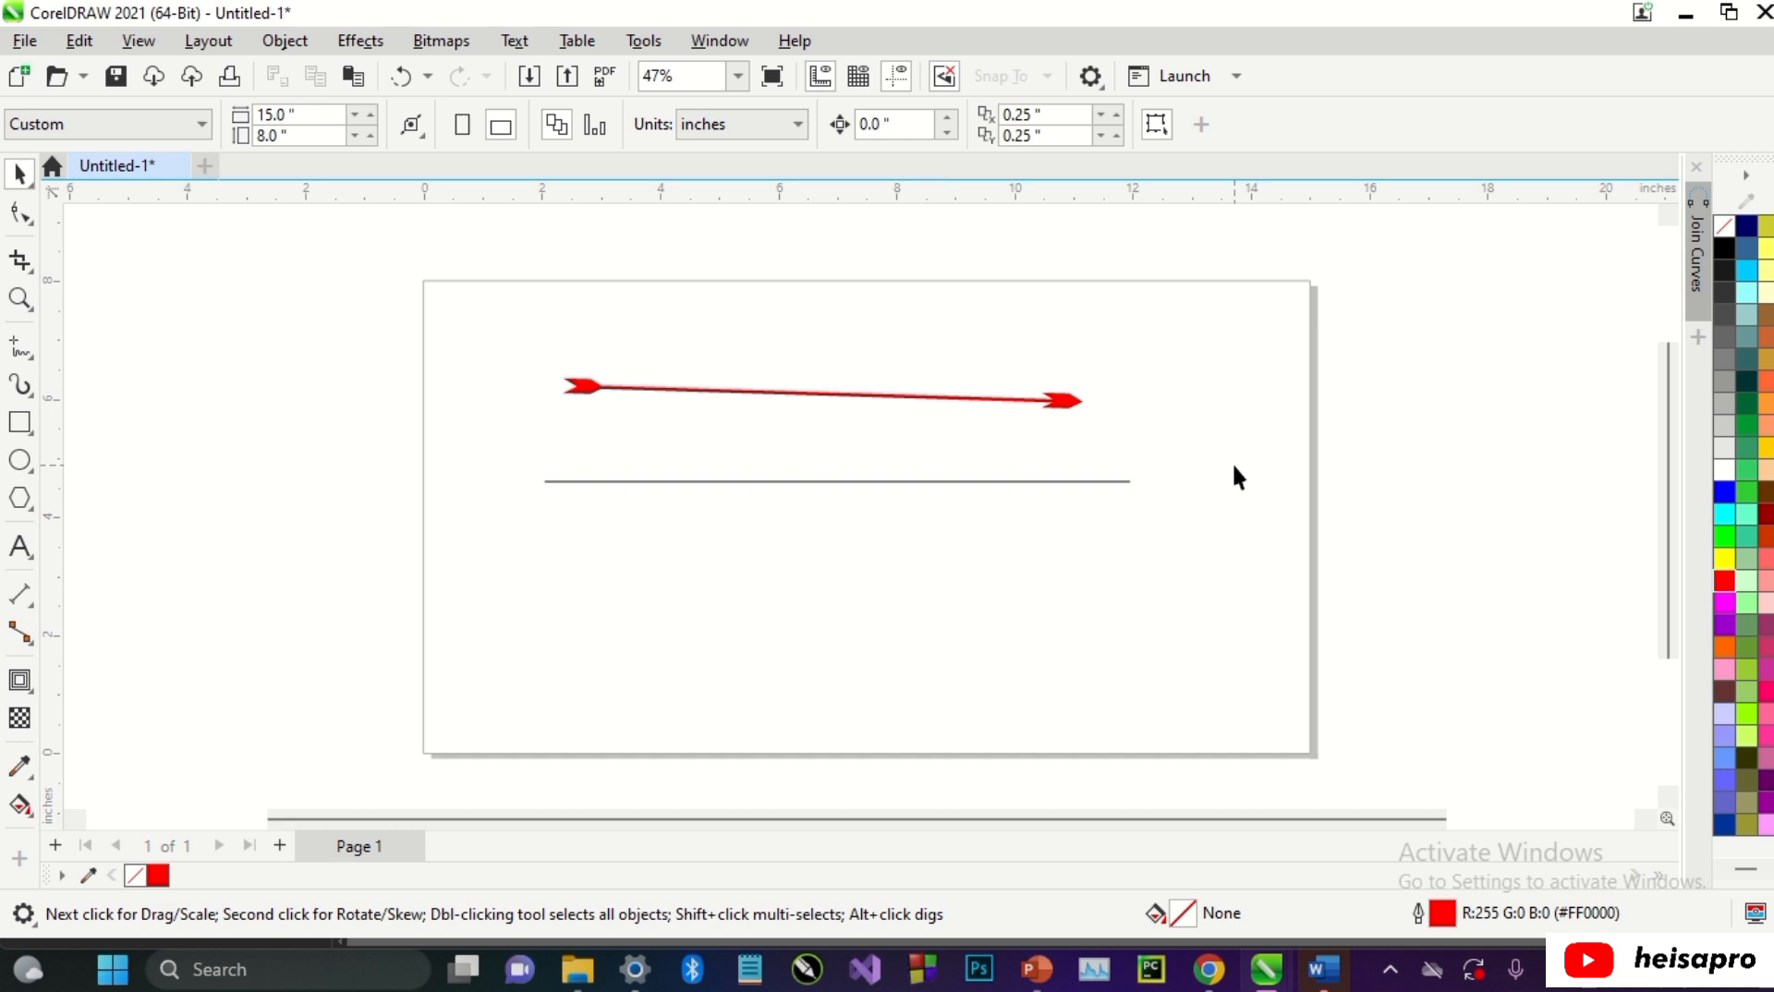
- Add three nodes near the middle of the lower horizontal line with the Shape tool and remove the leftmost added one
click(973, 484)
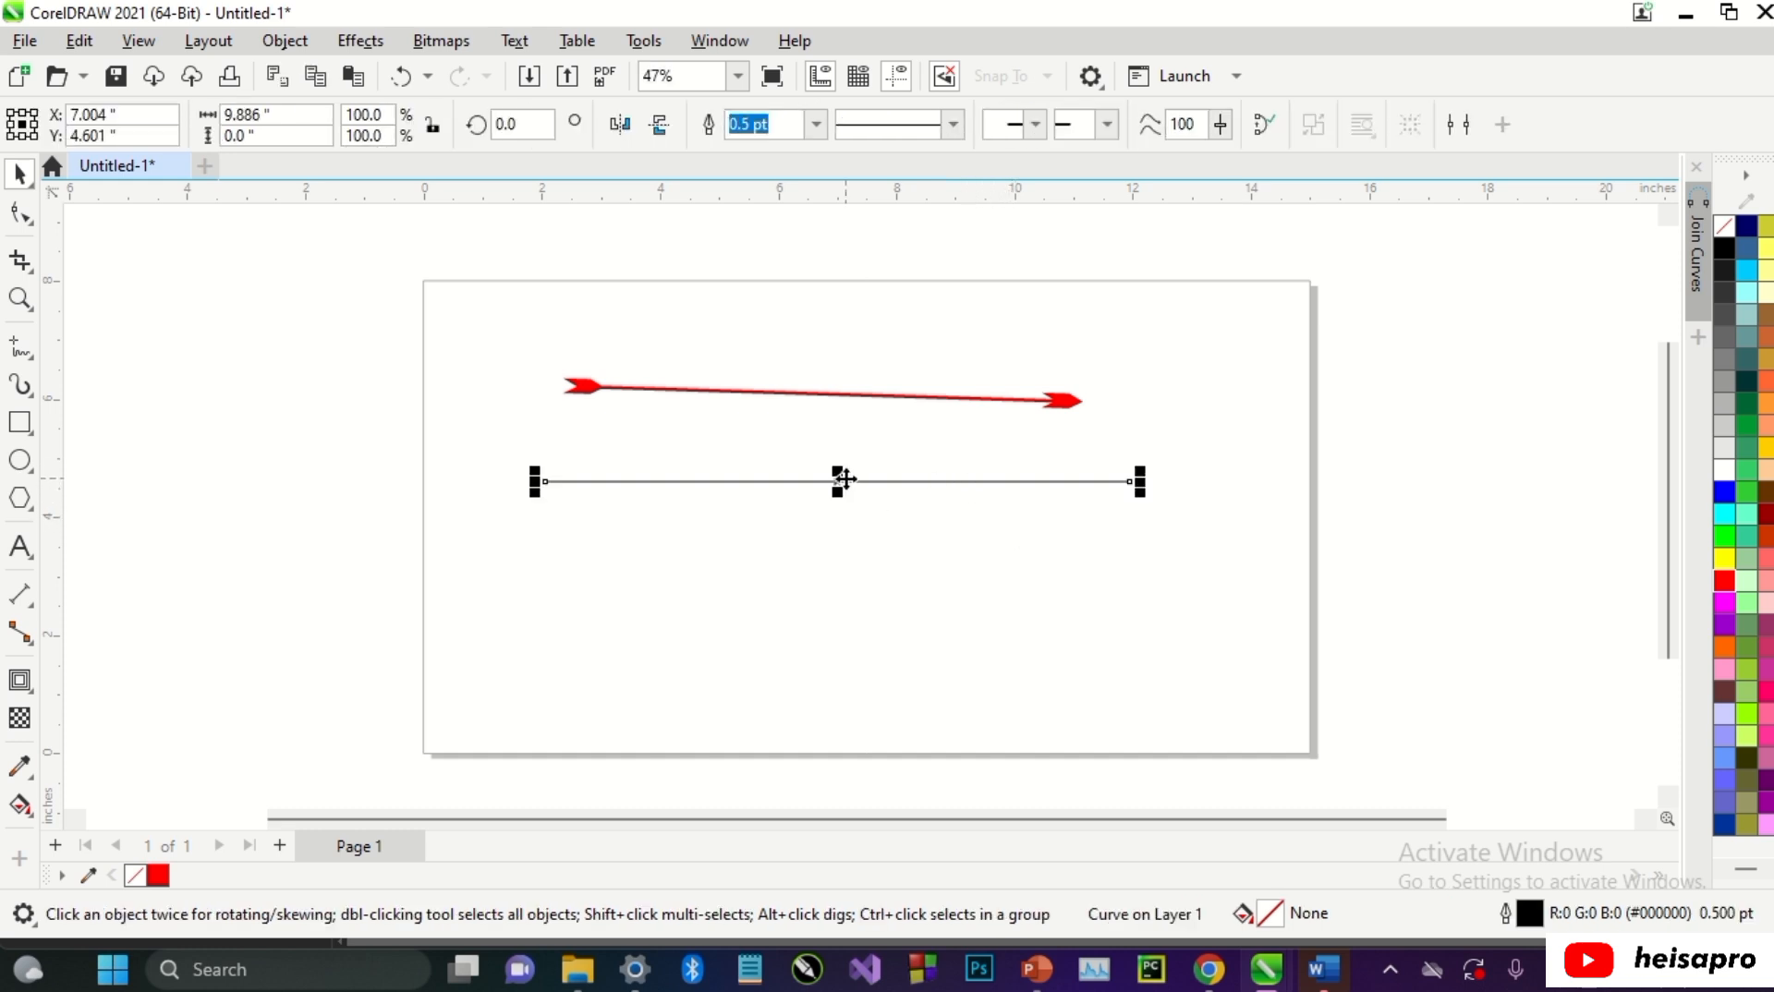
right_click(843, 479)
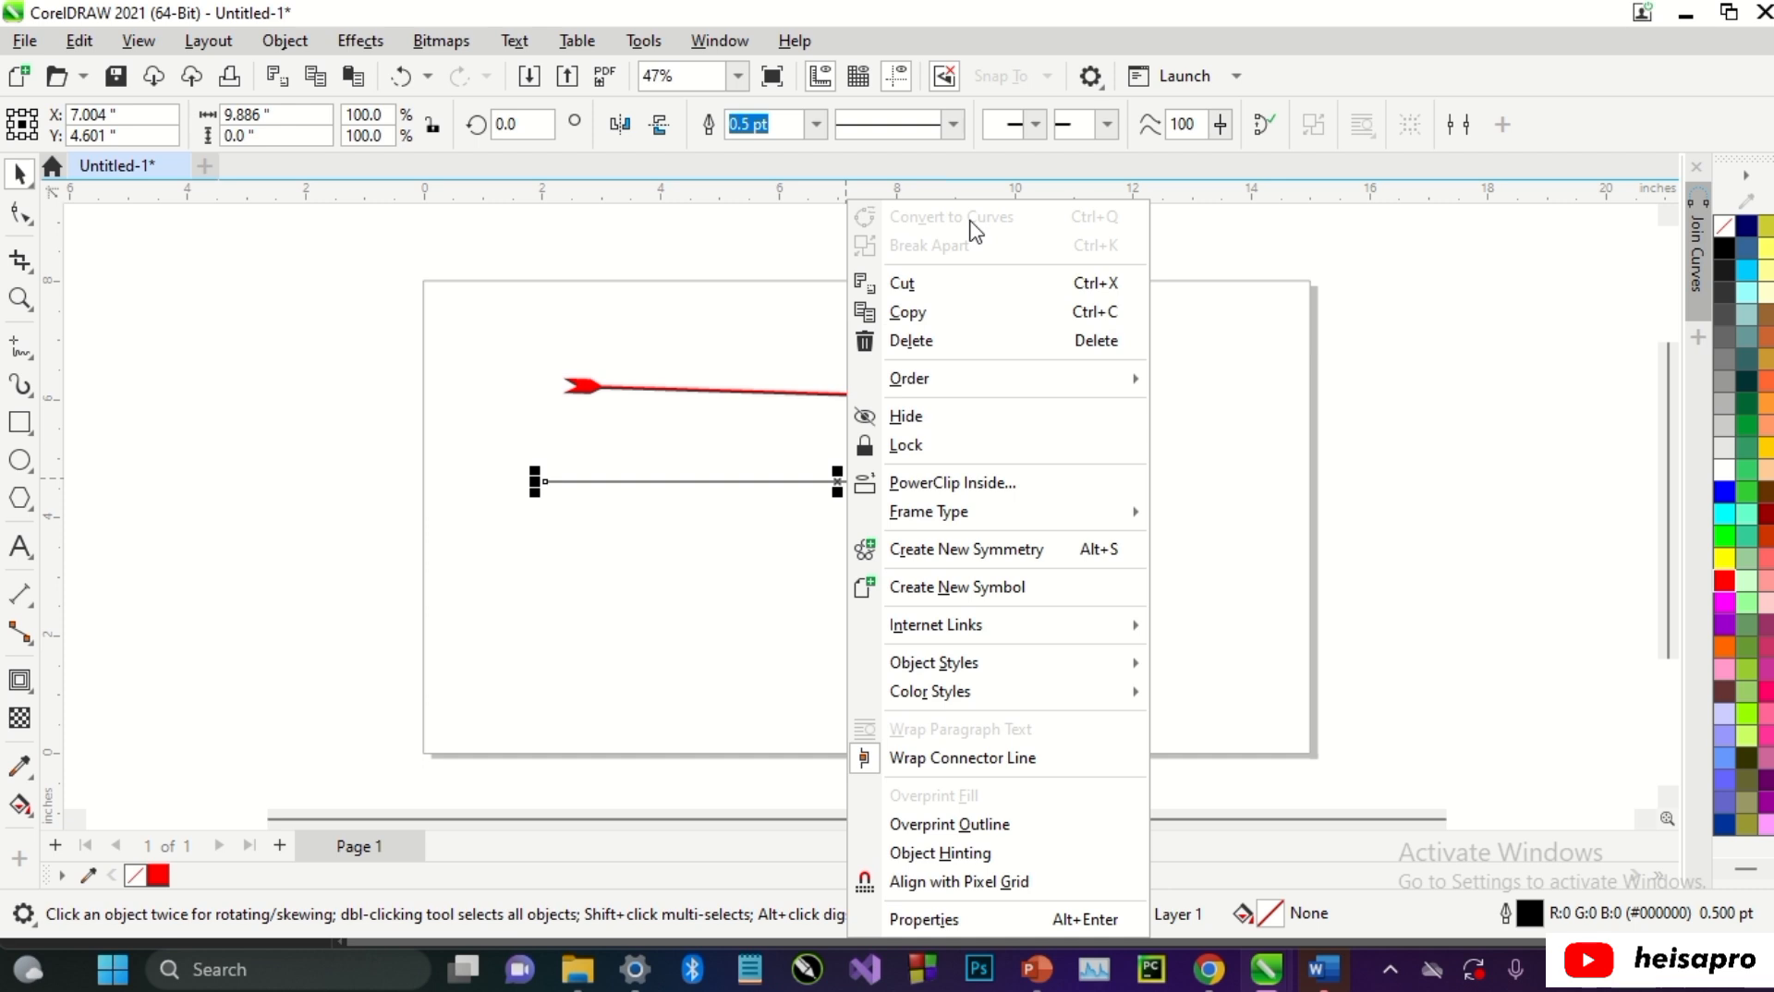
click(764, 456)
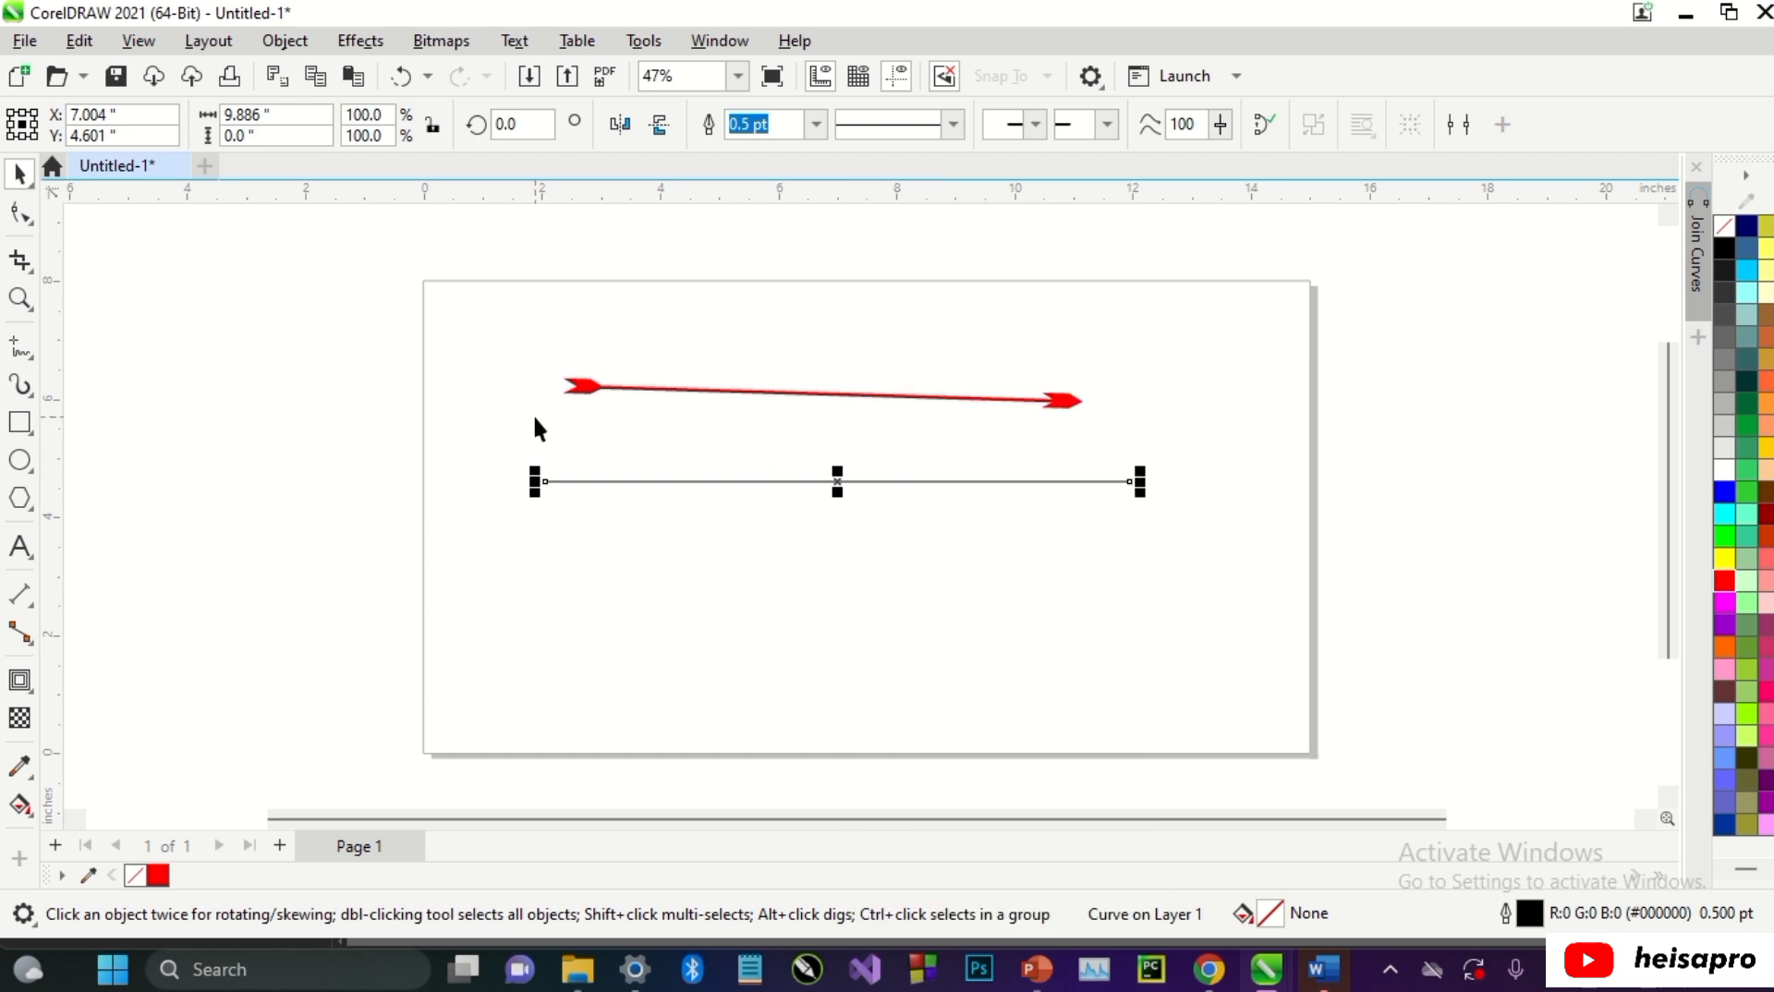
click(20, 215)
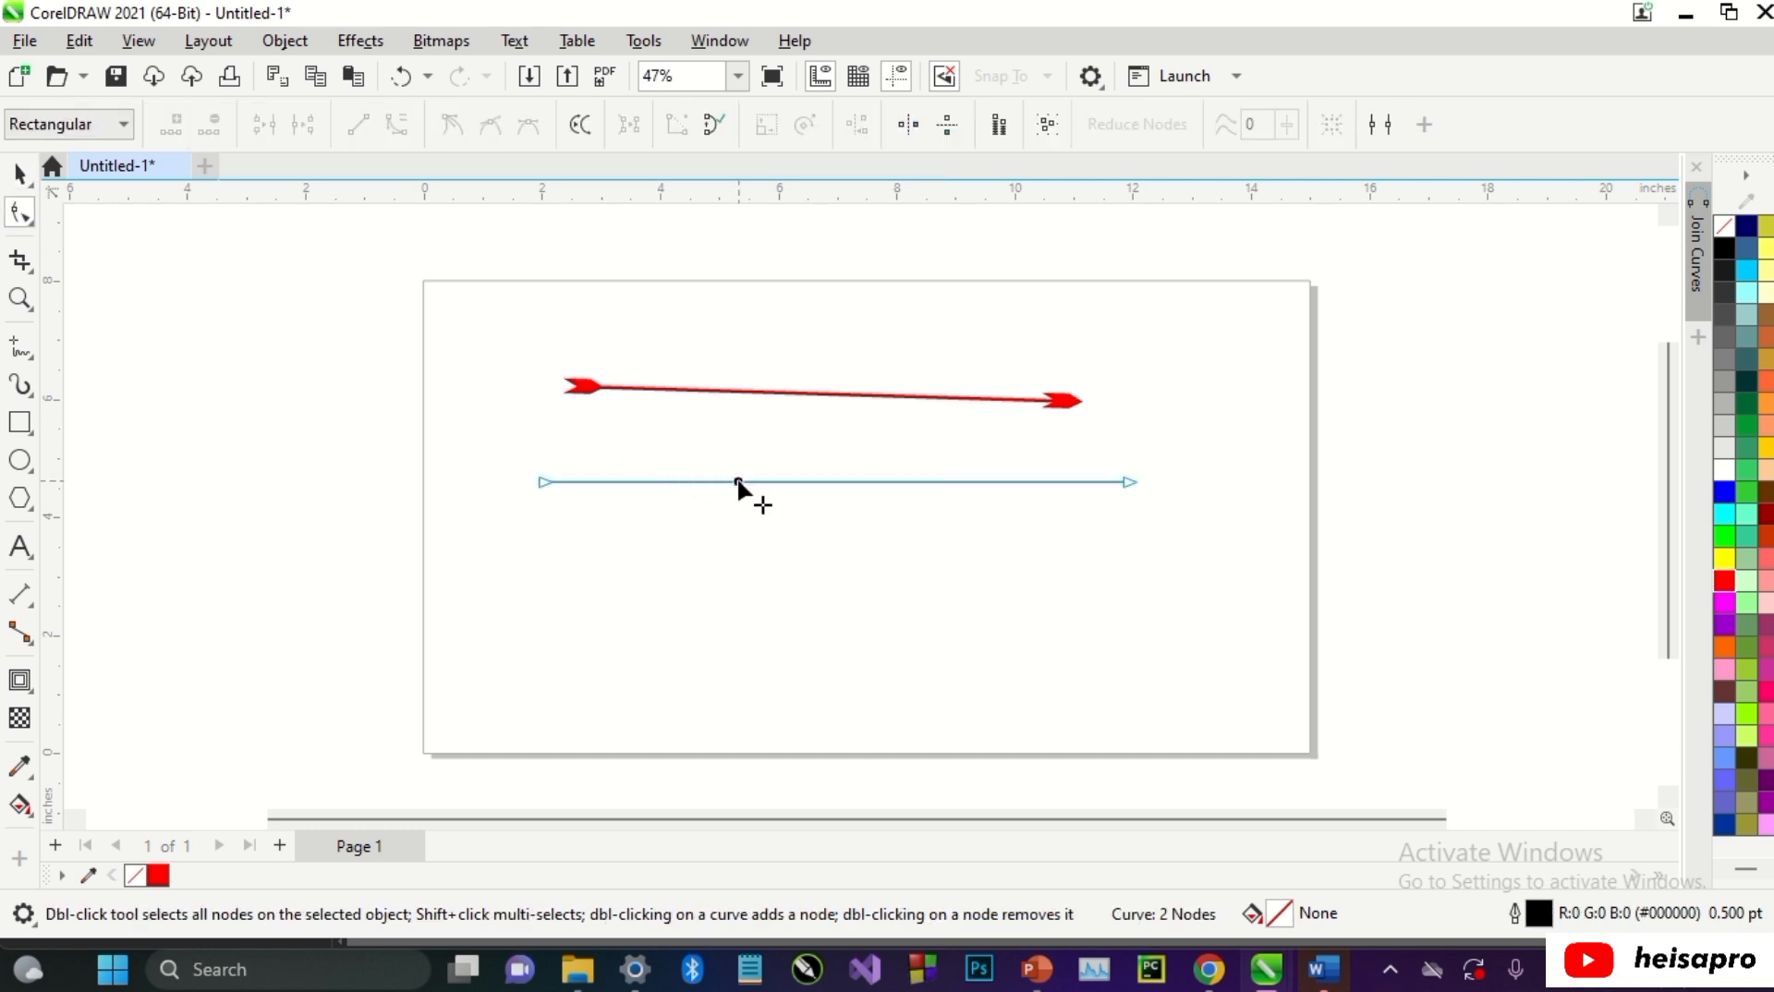
double_click(774, 481)
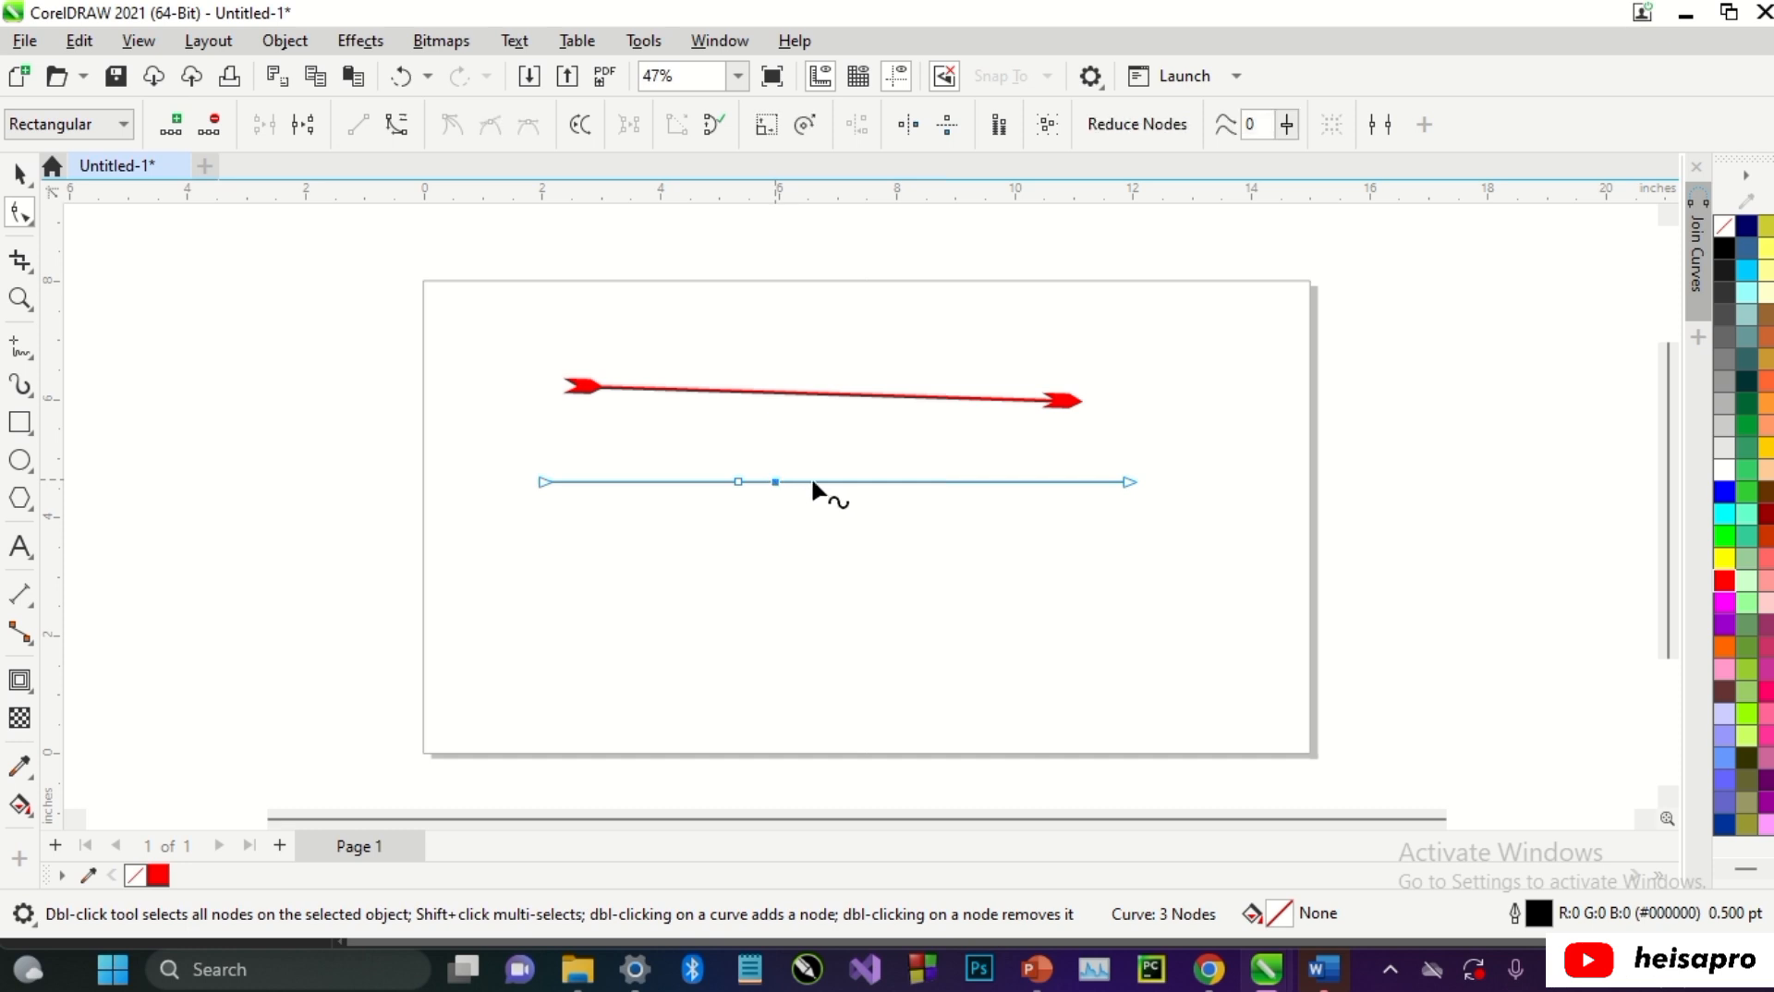
double_click(813, 482)
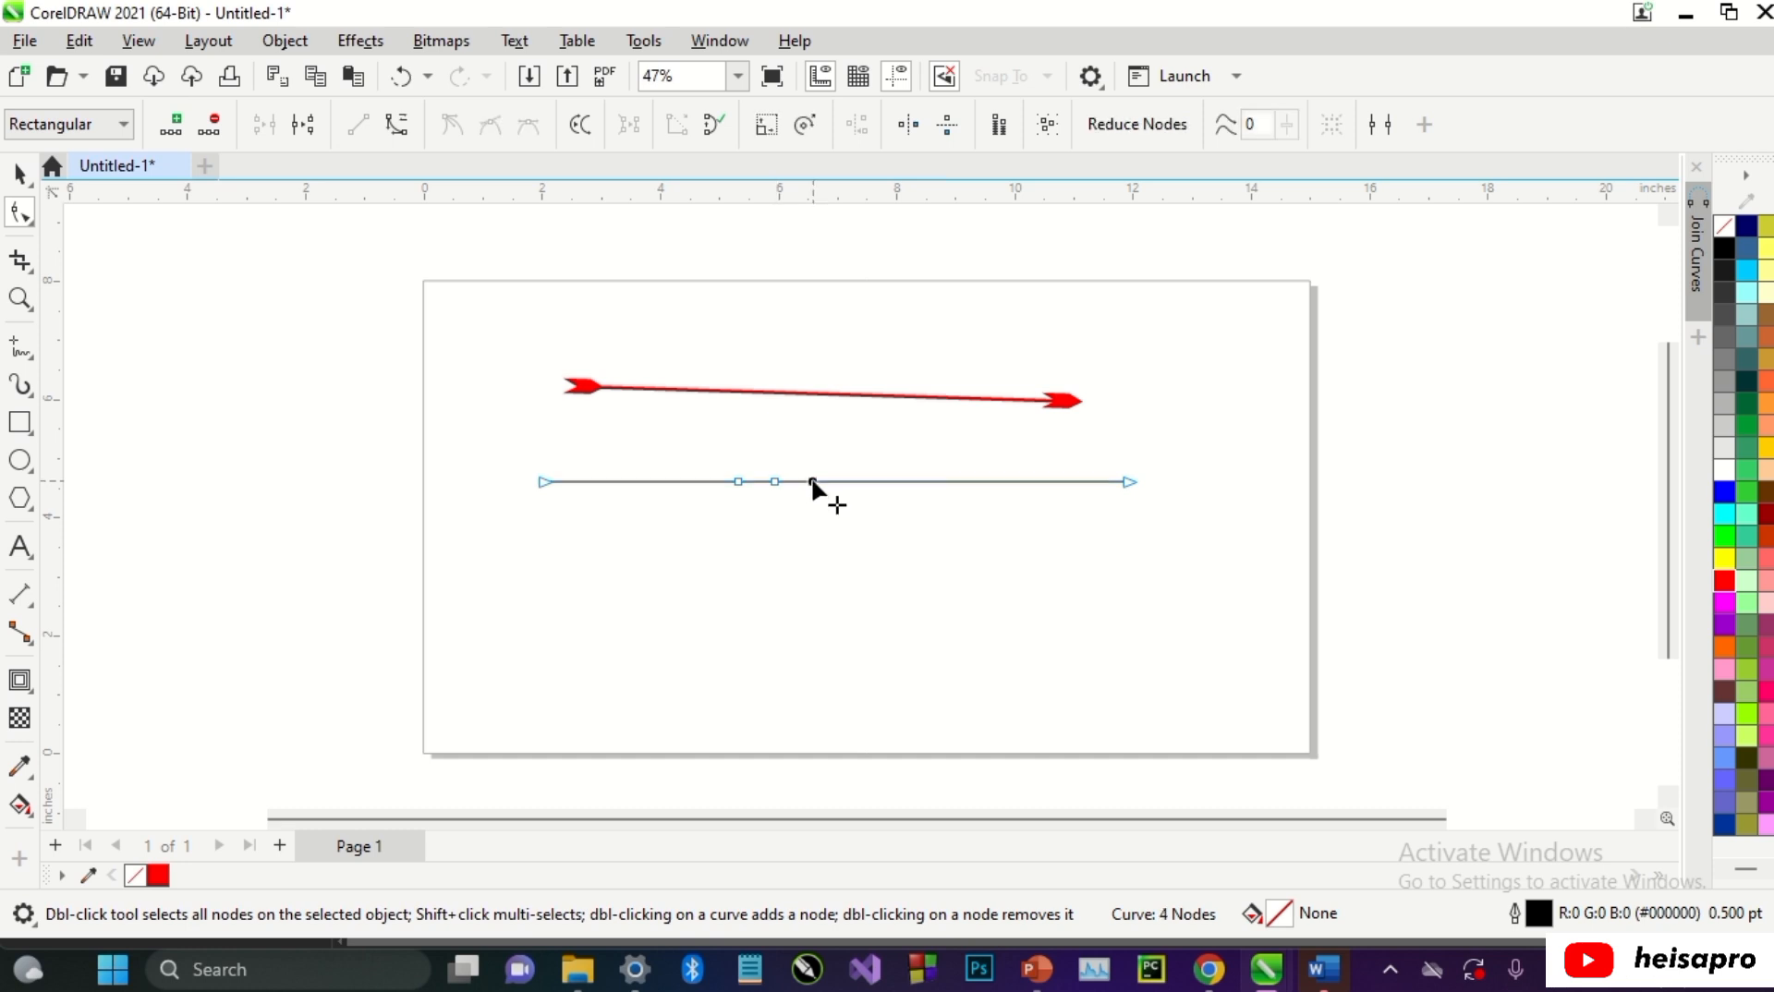
double_click(738, 481)
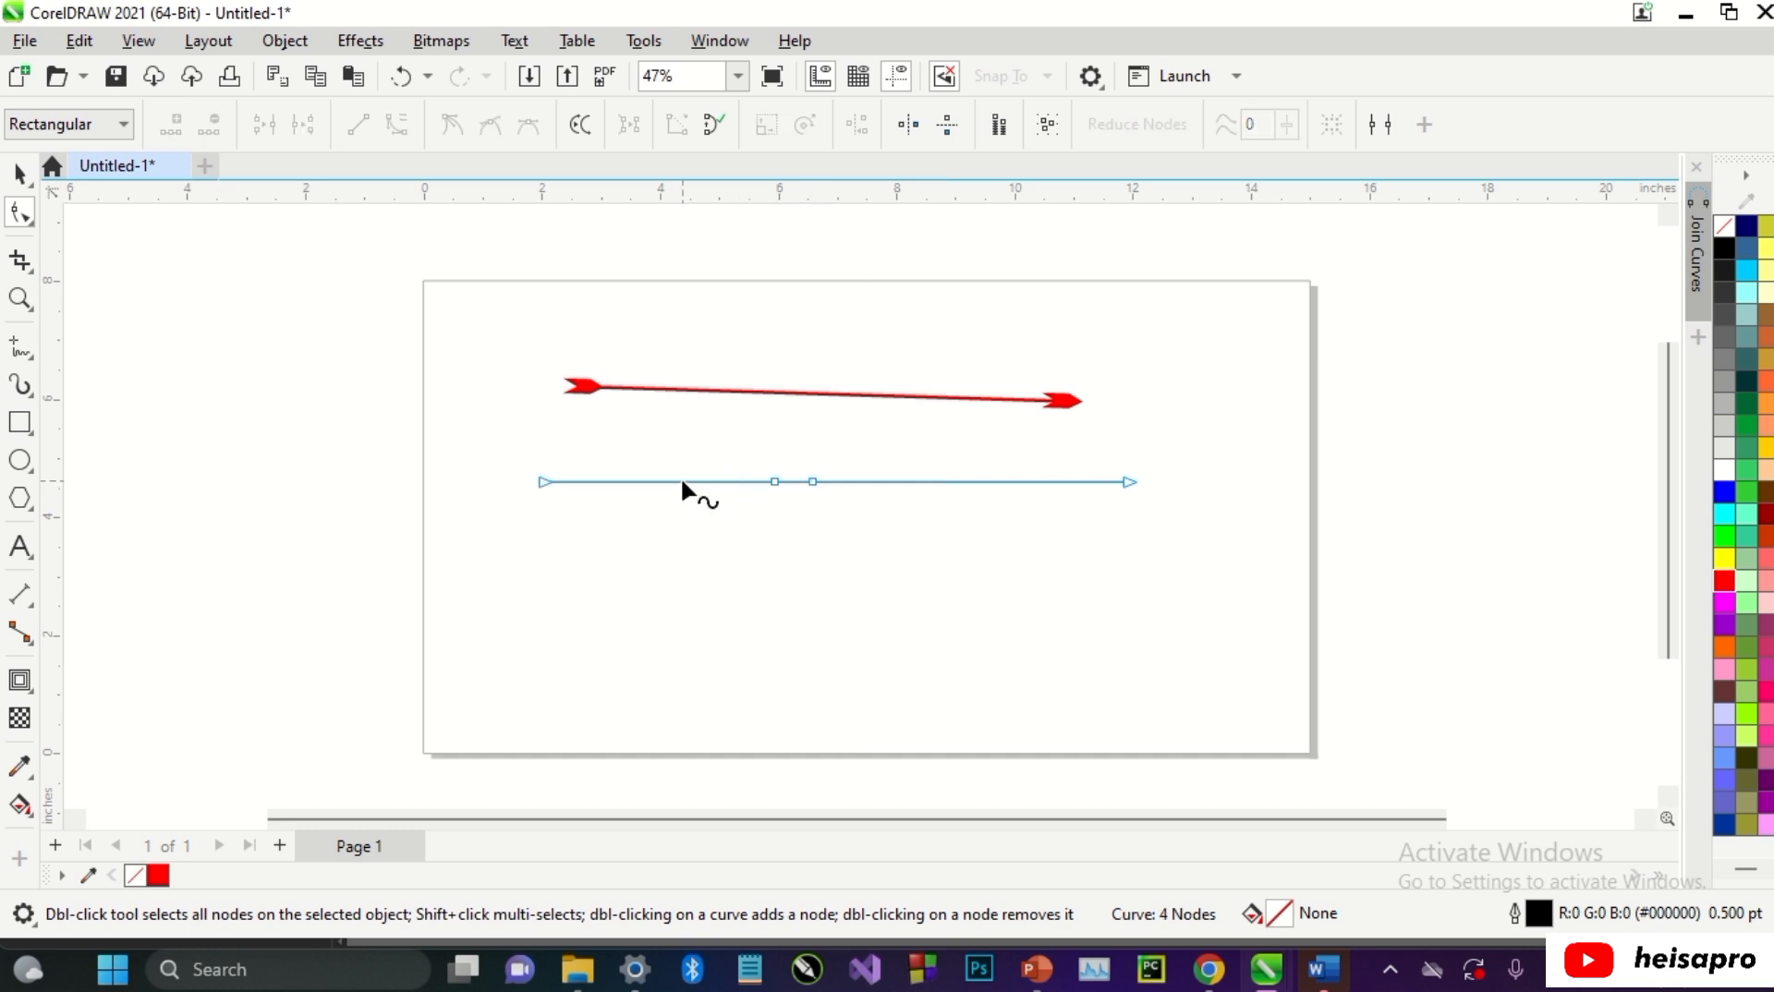
- Convert the left segment of the lower line to a curve and bend it into a shallow S with its two handles
right_click(682, 483)
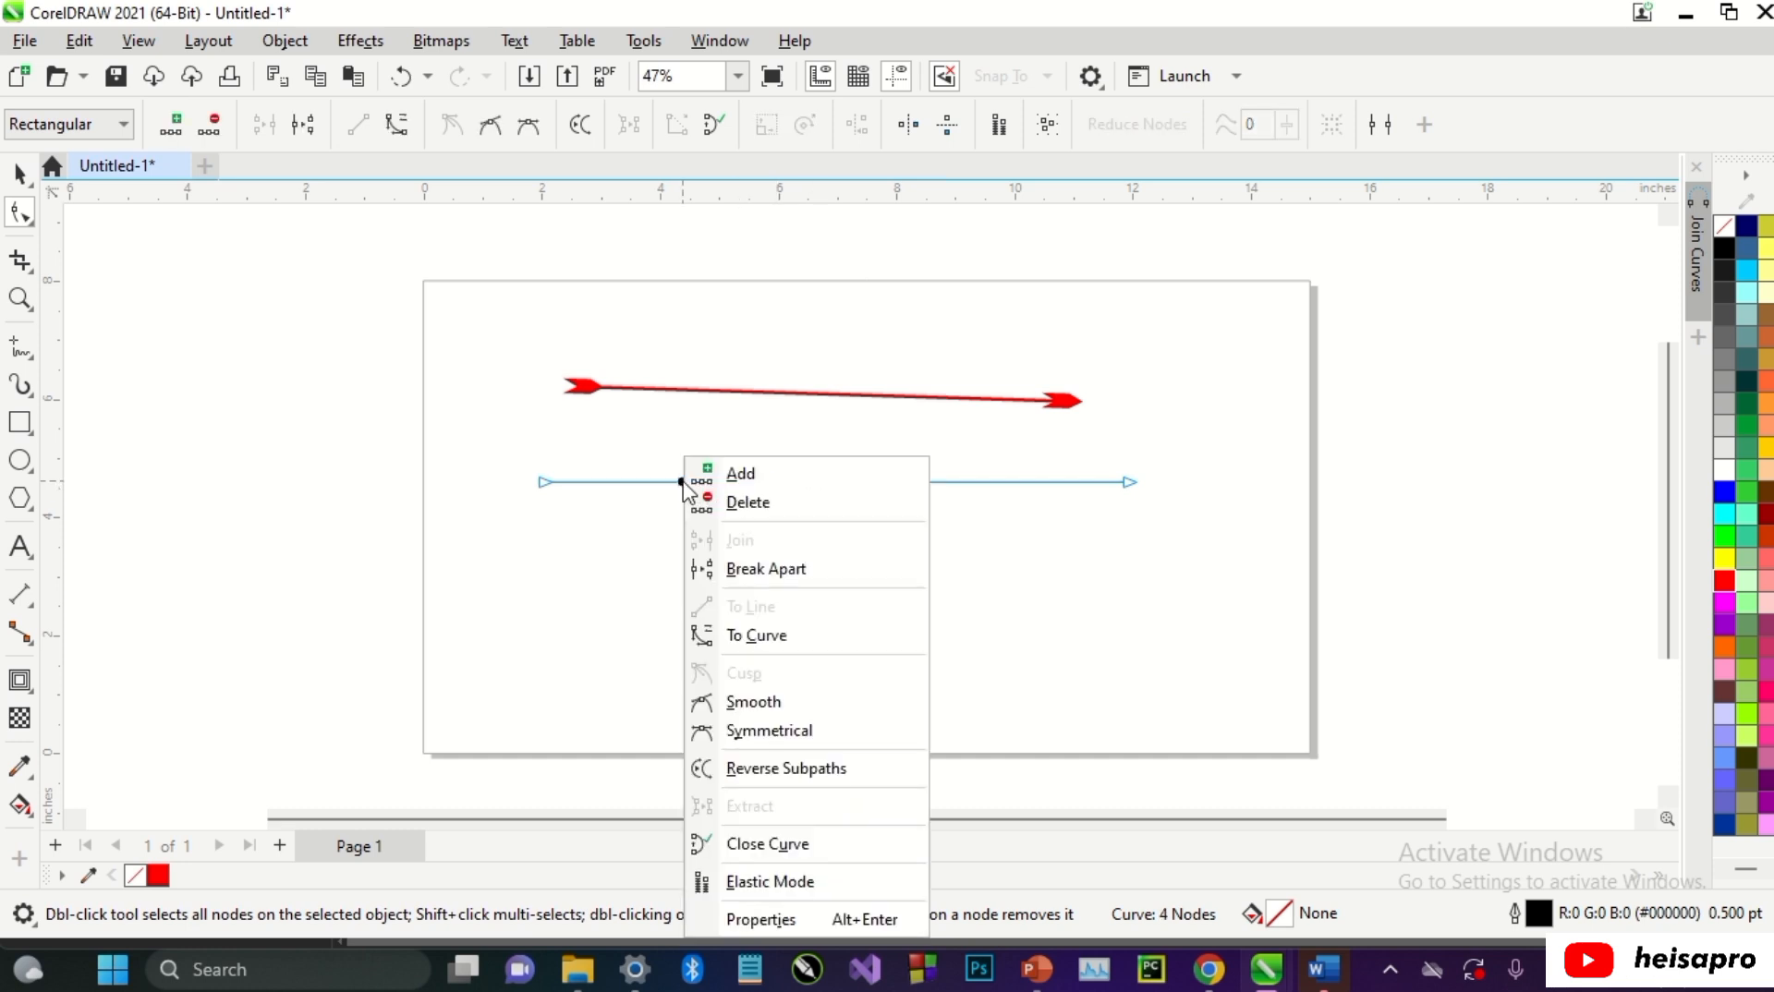
click(801, 638)
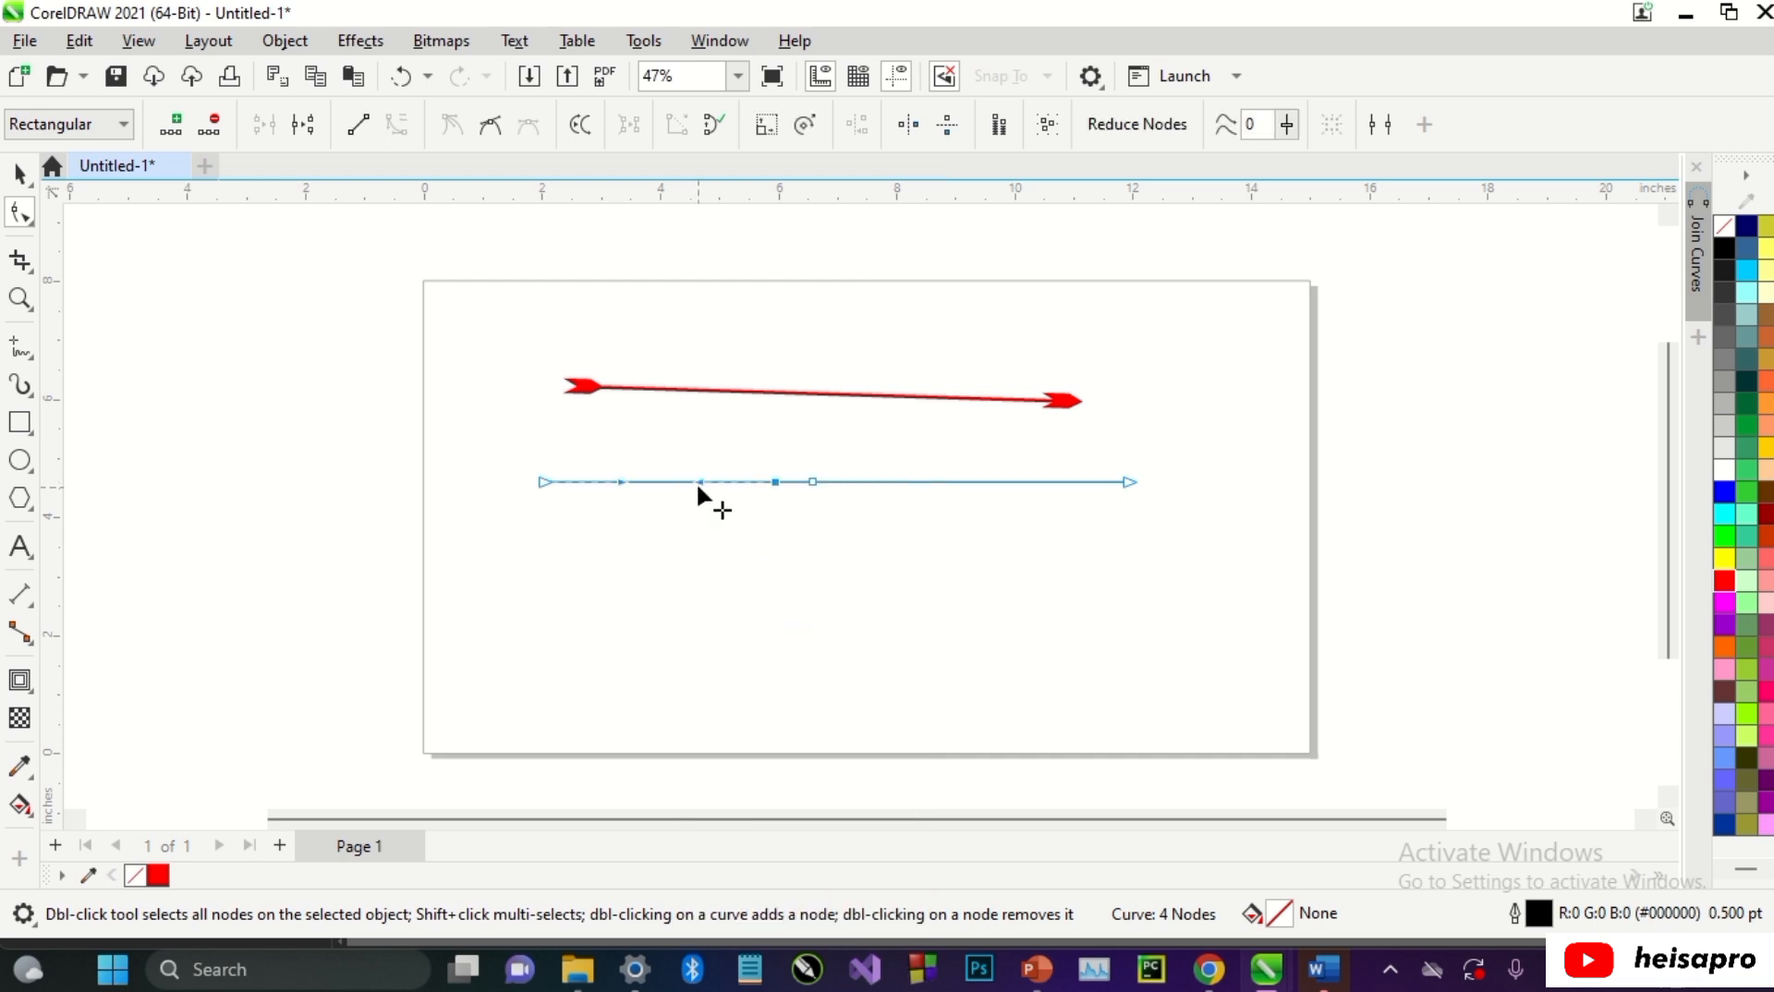
key(ctrl+z)
drag(701, 482, 699, 526)
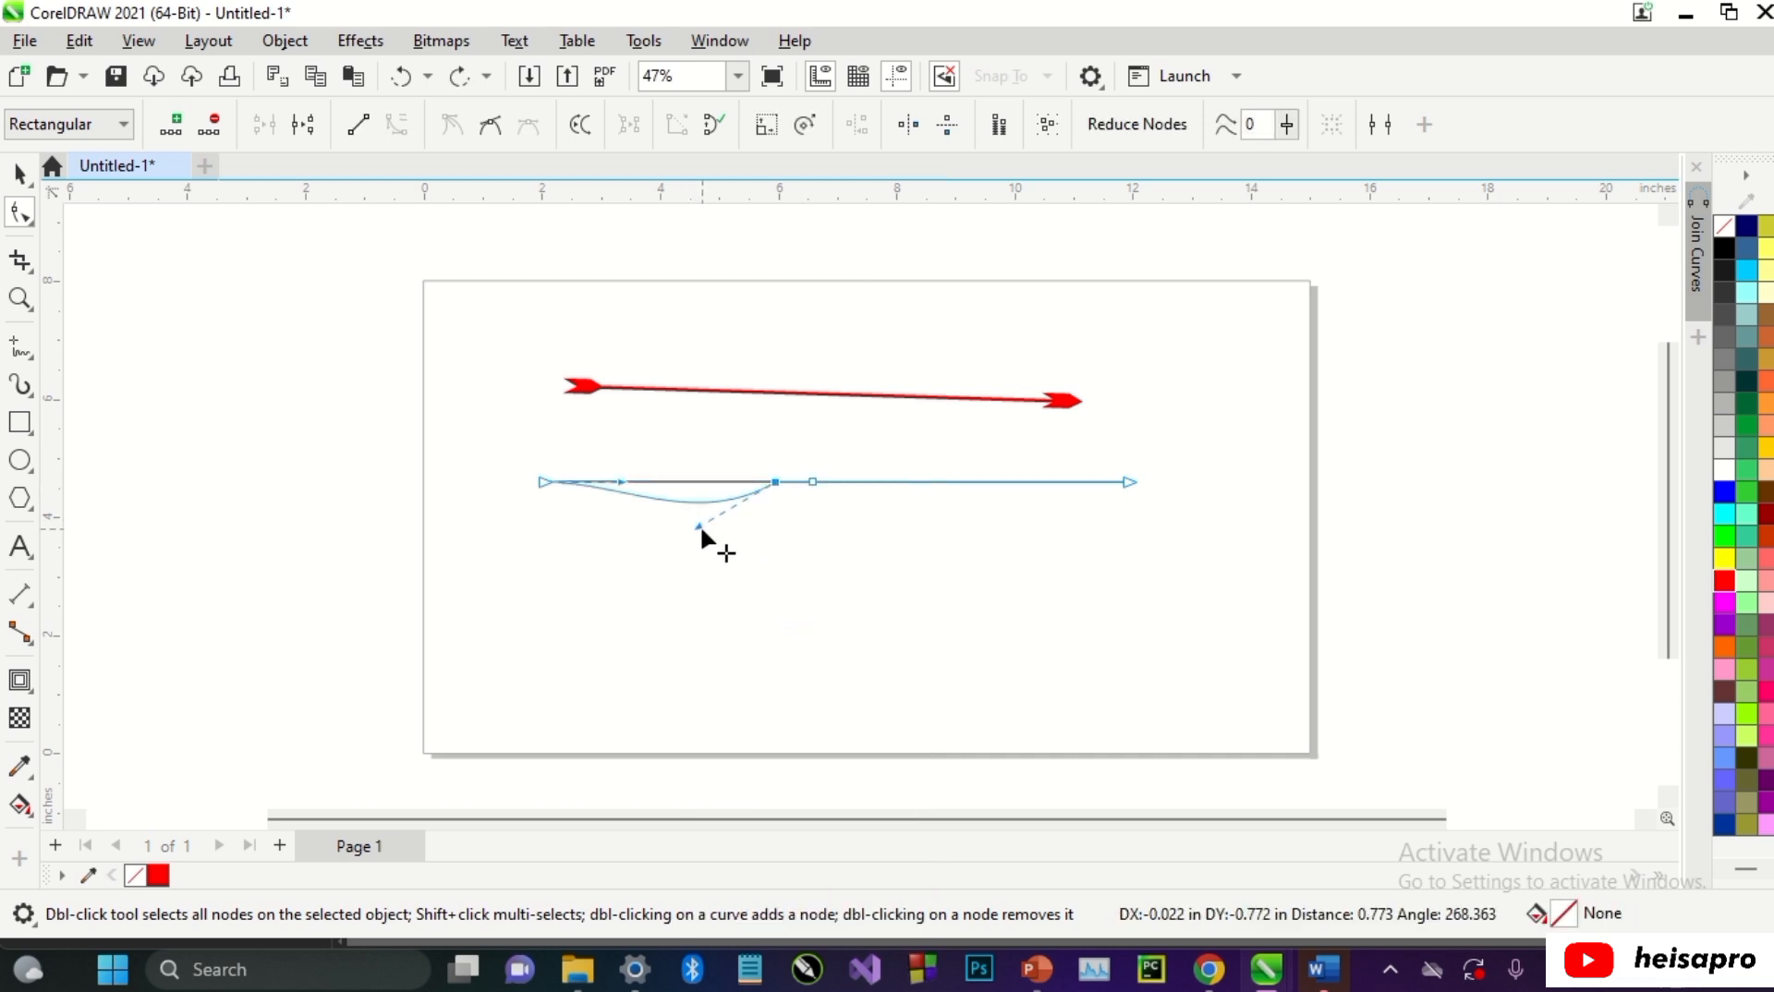
drag(624, 482, 617, 447)
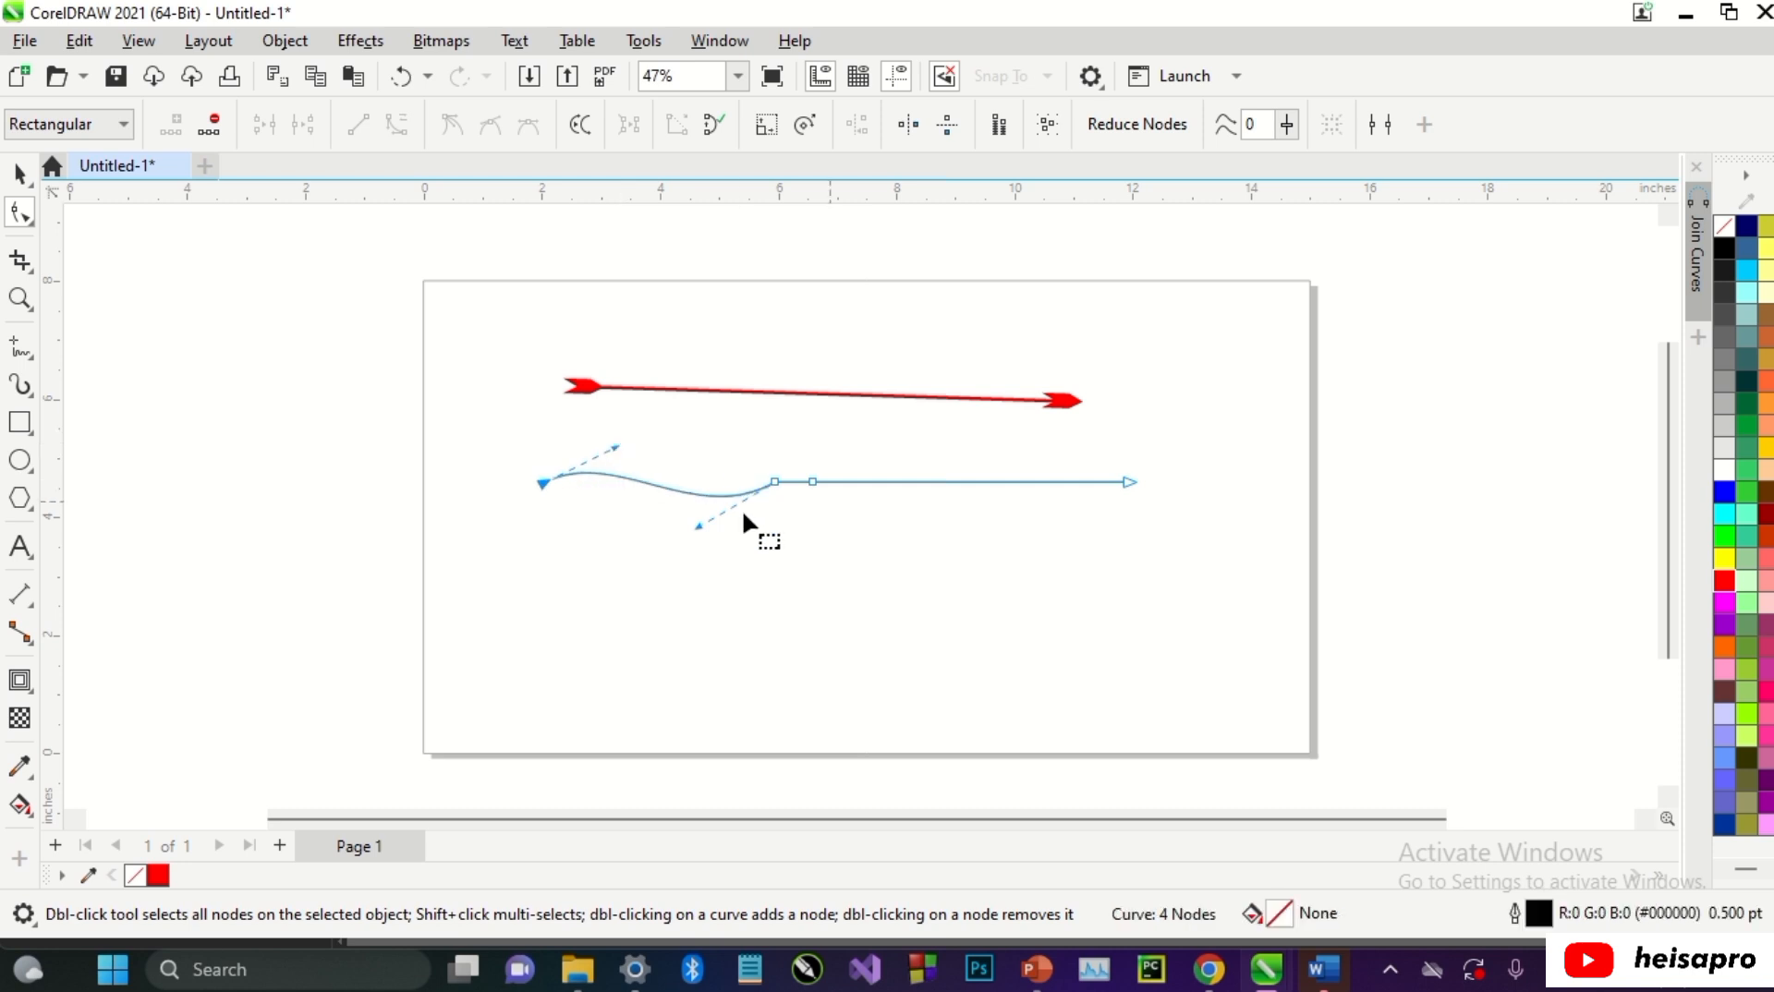
- Convert the curved left segment of the lower line back to a straight line
right_click(665, 487)
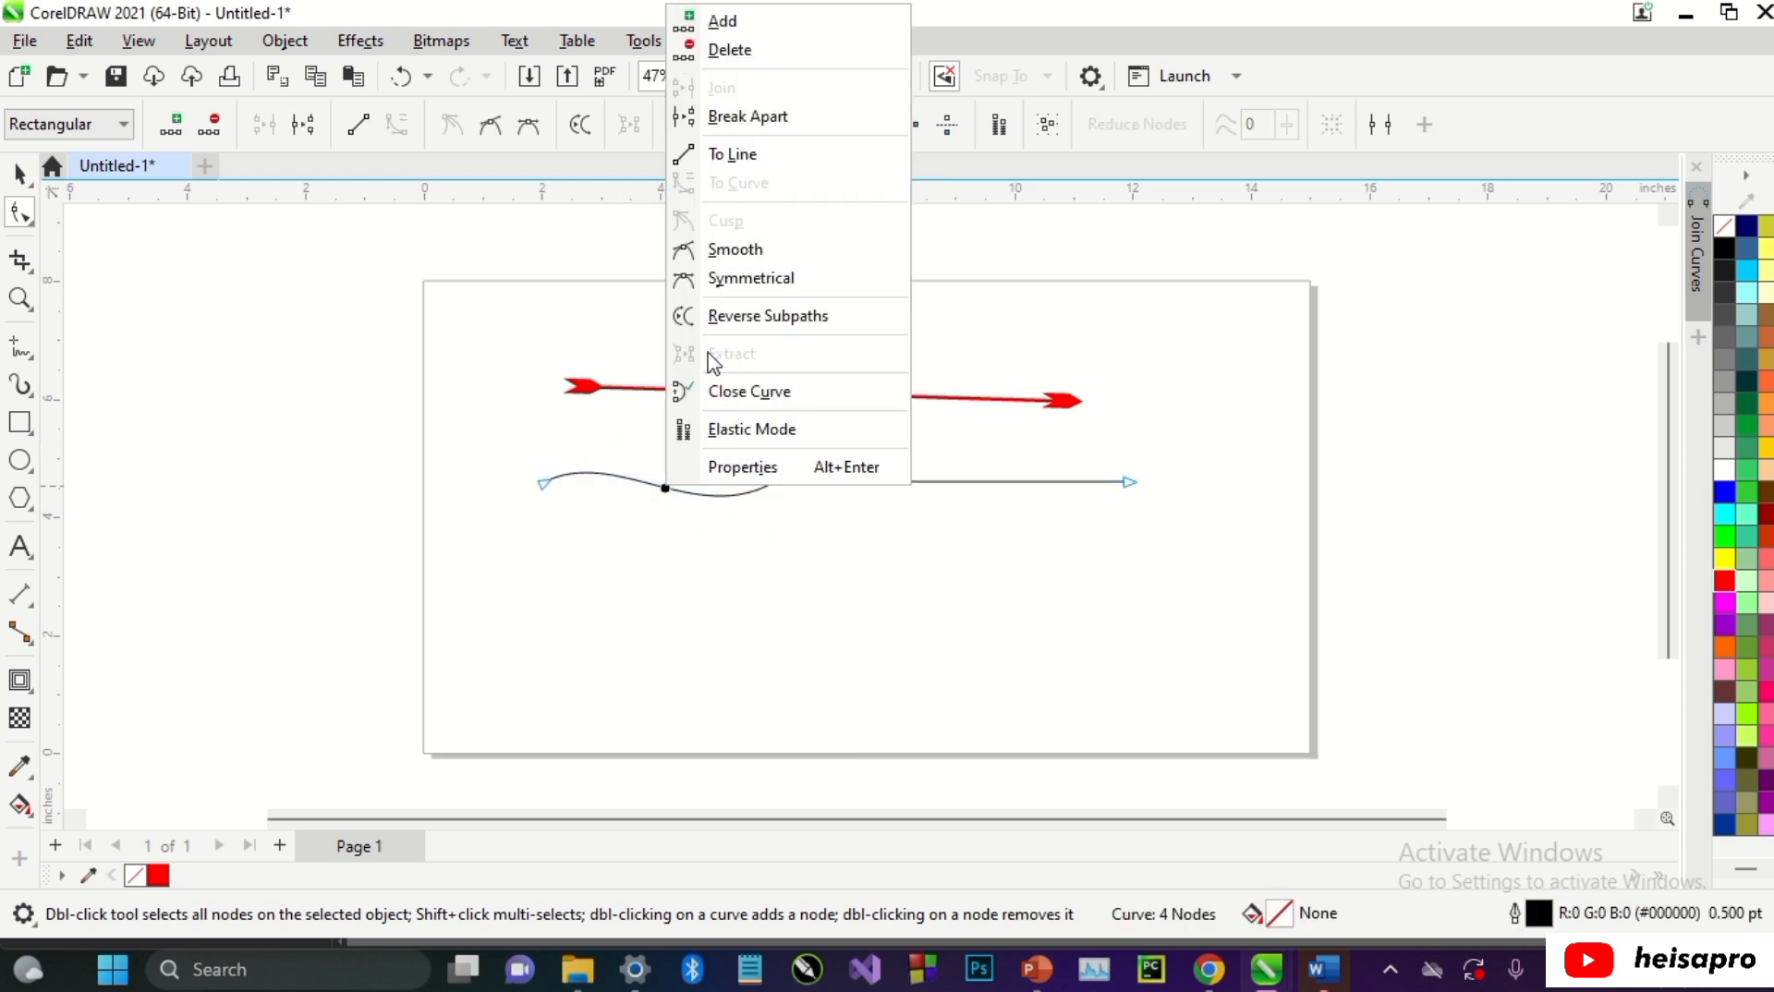
click(732, 154)
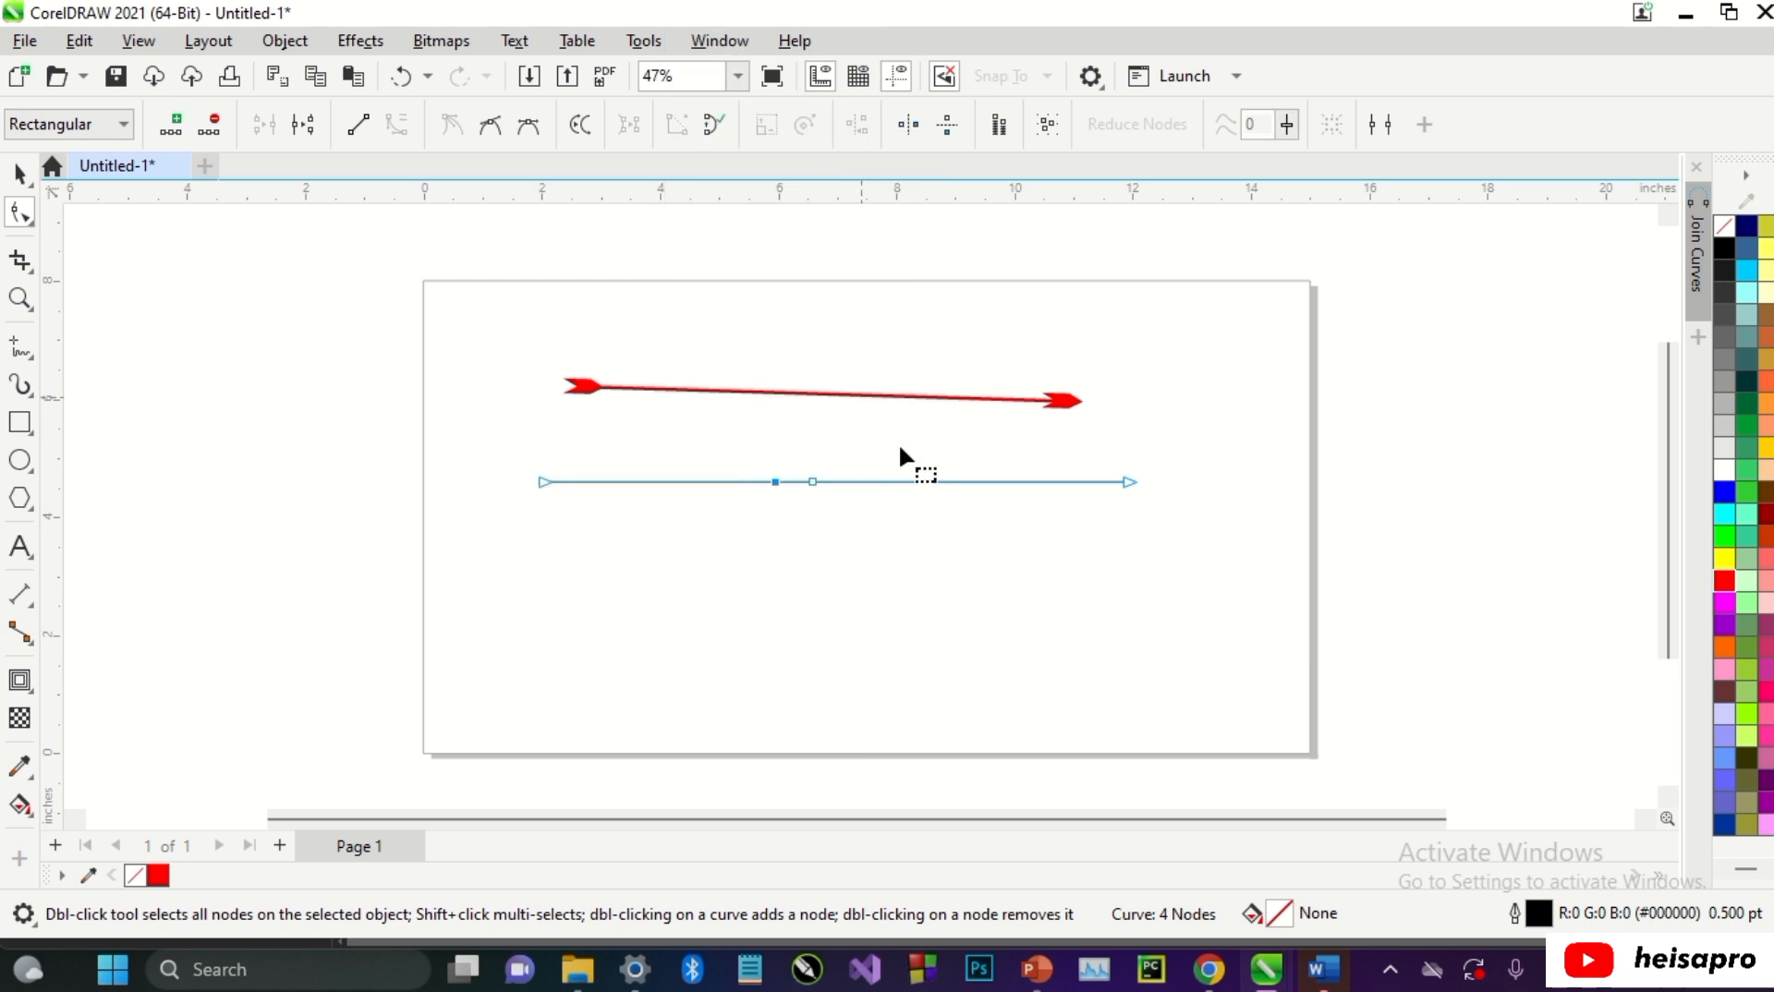
- Try breaking the lower line apart at a point on its right segment and undo the break, keeping the added node
right_click(917, 481)
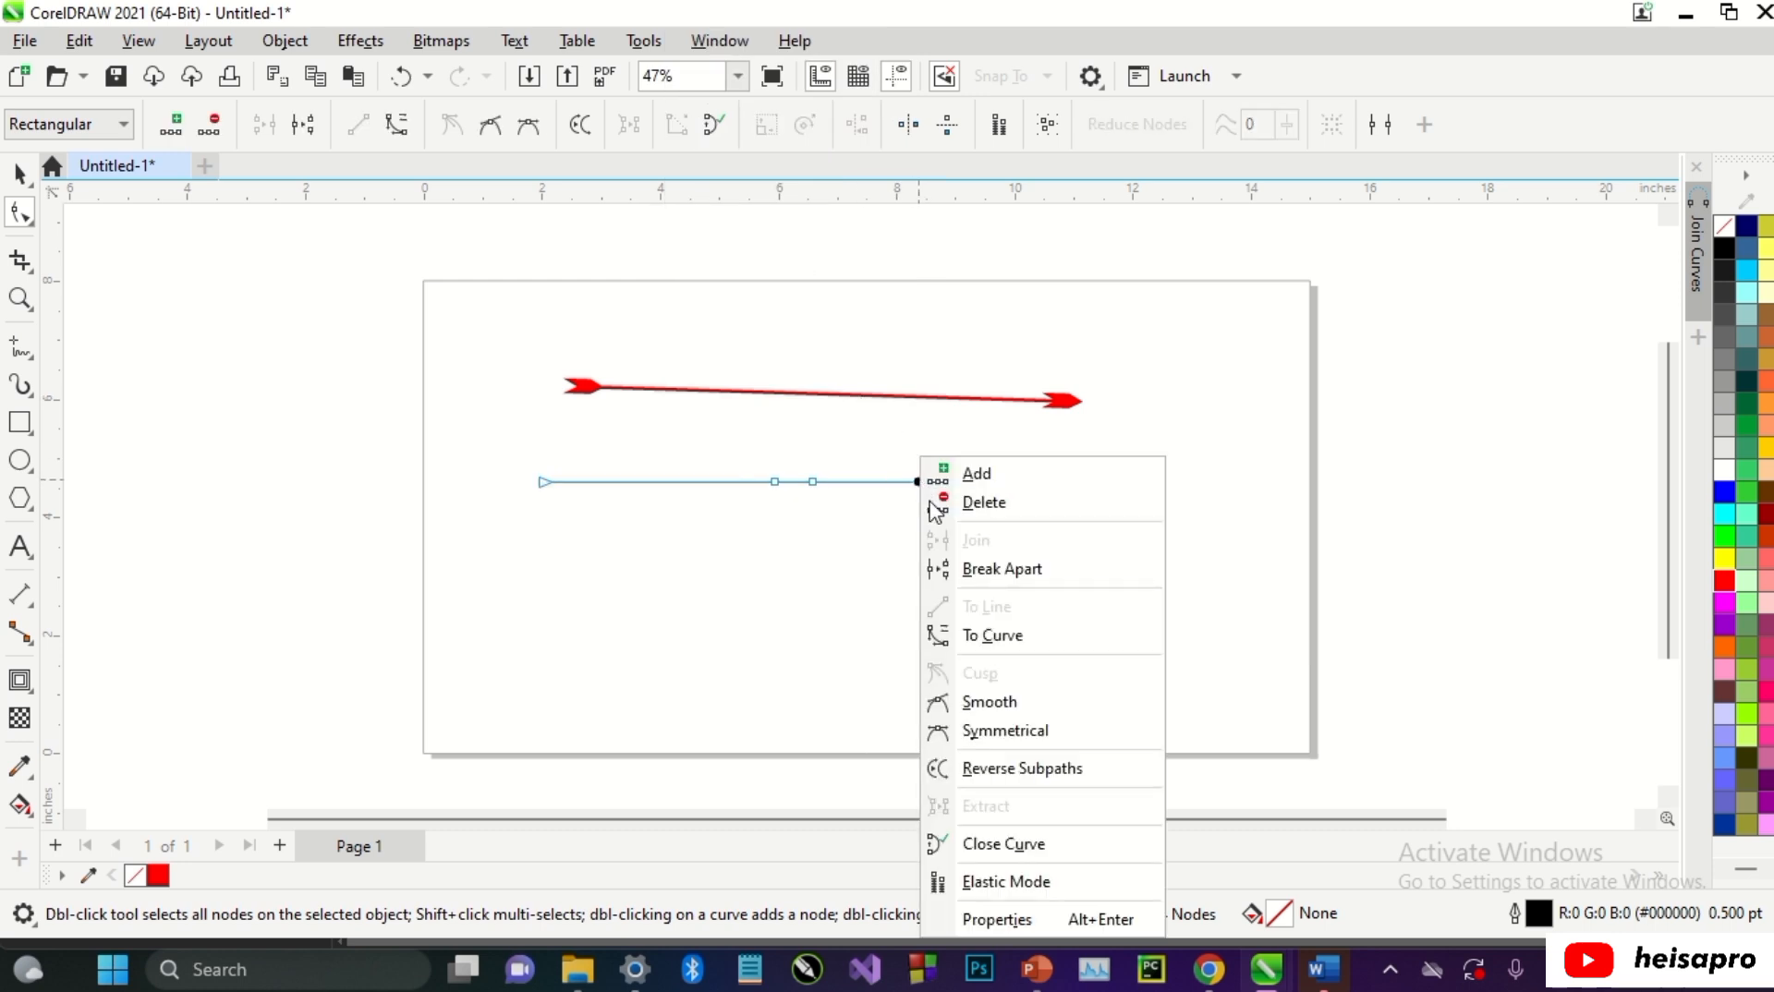
click(985, 571)
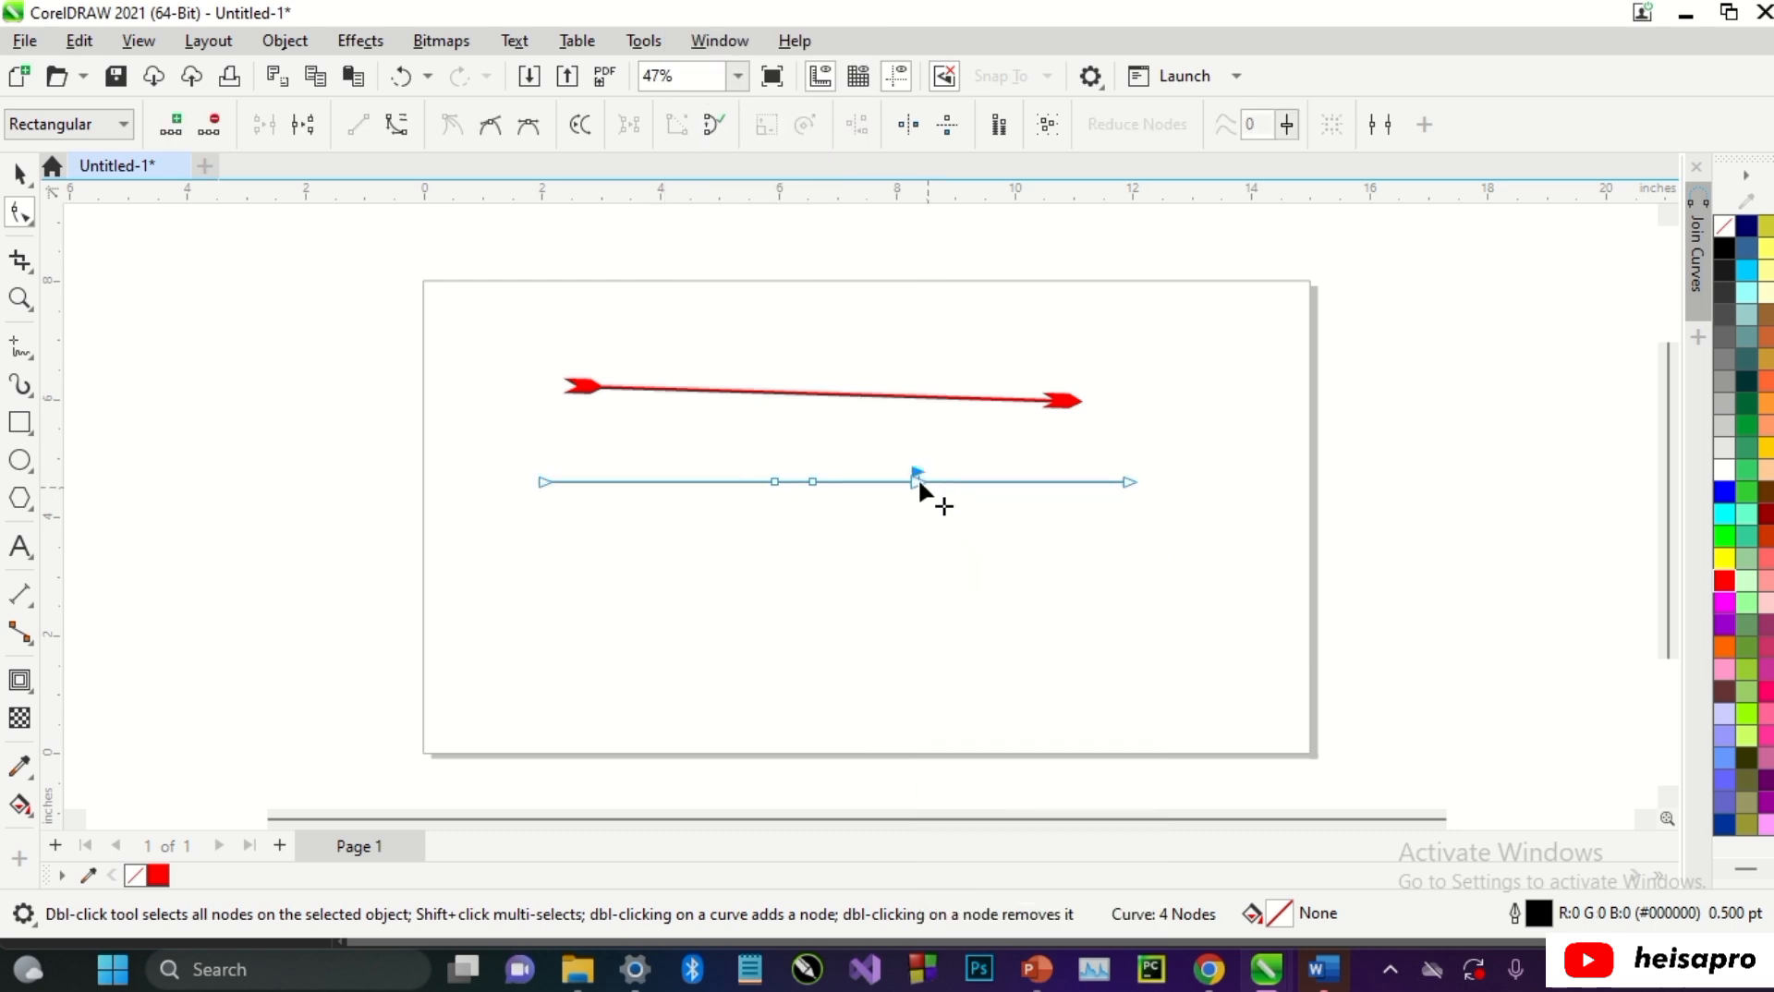
mouse_move(917, 478)
mouse_down()
mouse_move(947, 529)
mouse_move(915, 480)
mouse_up()
click(987, 516)
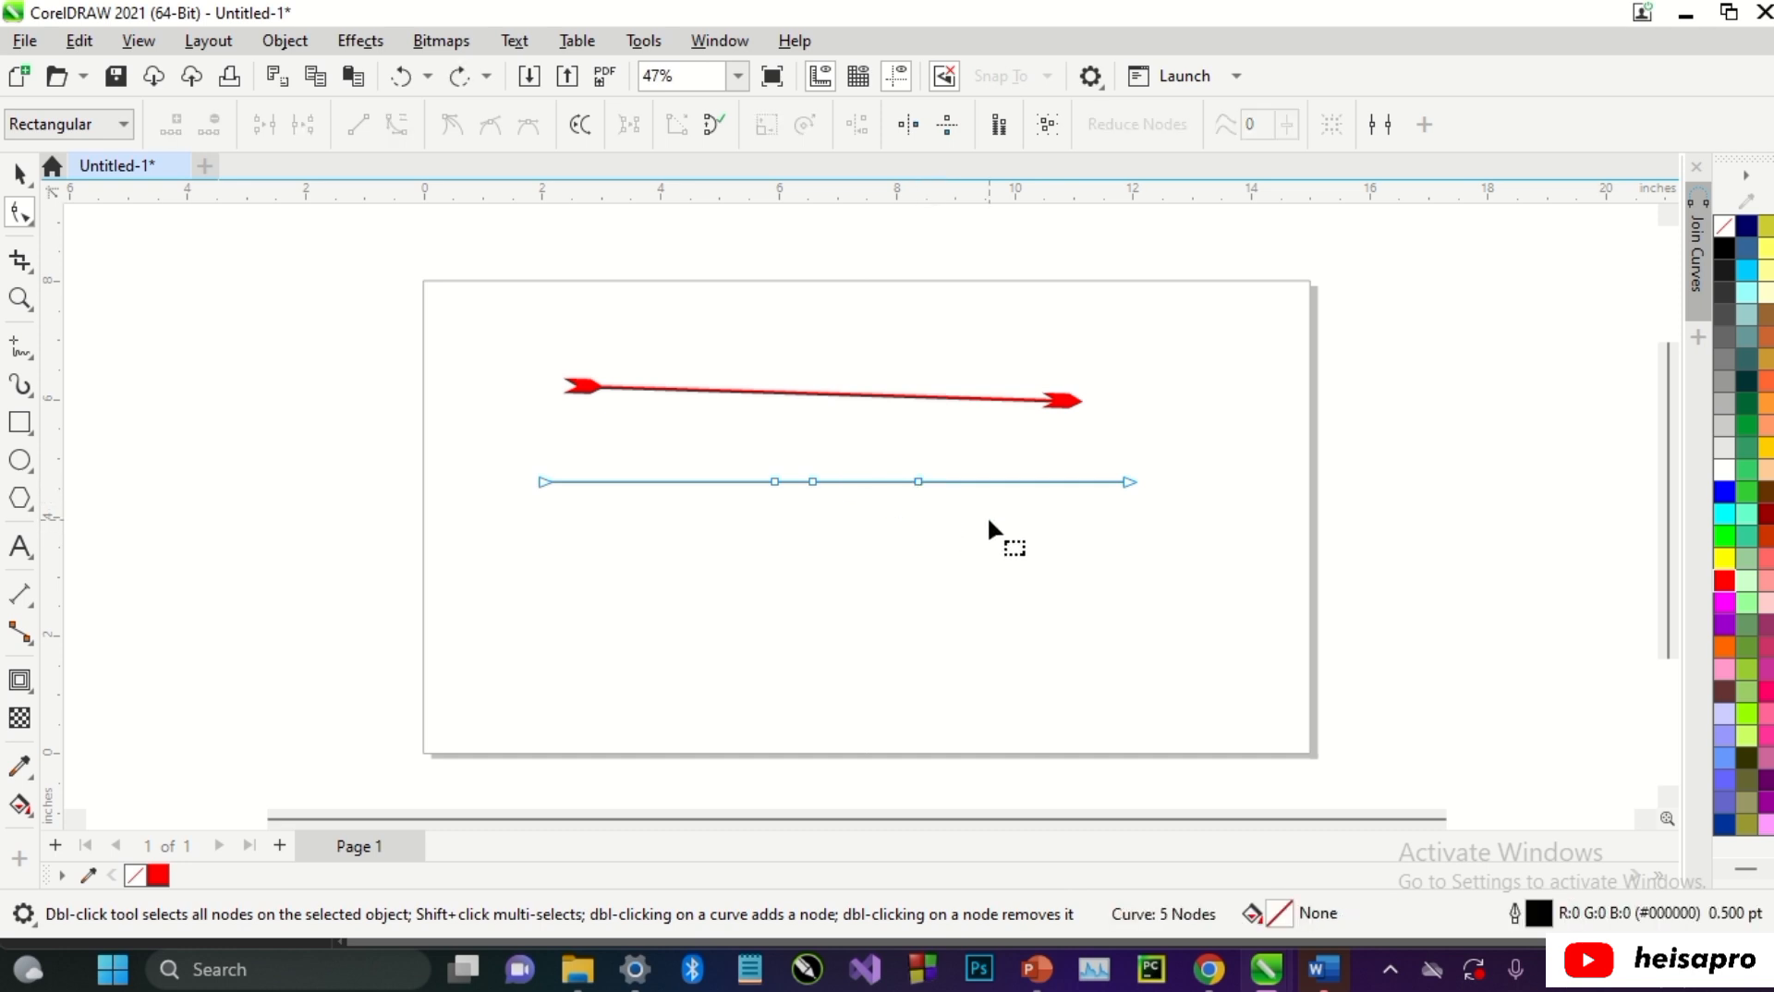
- Fold the lower line's right end back onto its start around an added node, closing a triangle about 6.3 by 1.1 inches, and fill it blue
drag(1127, 479, 630, 599)
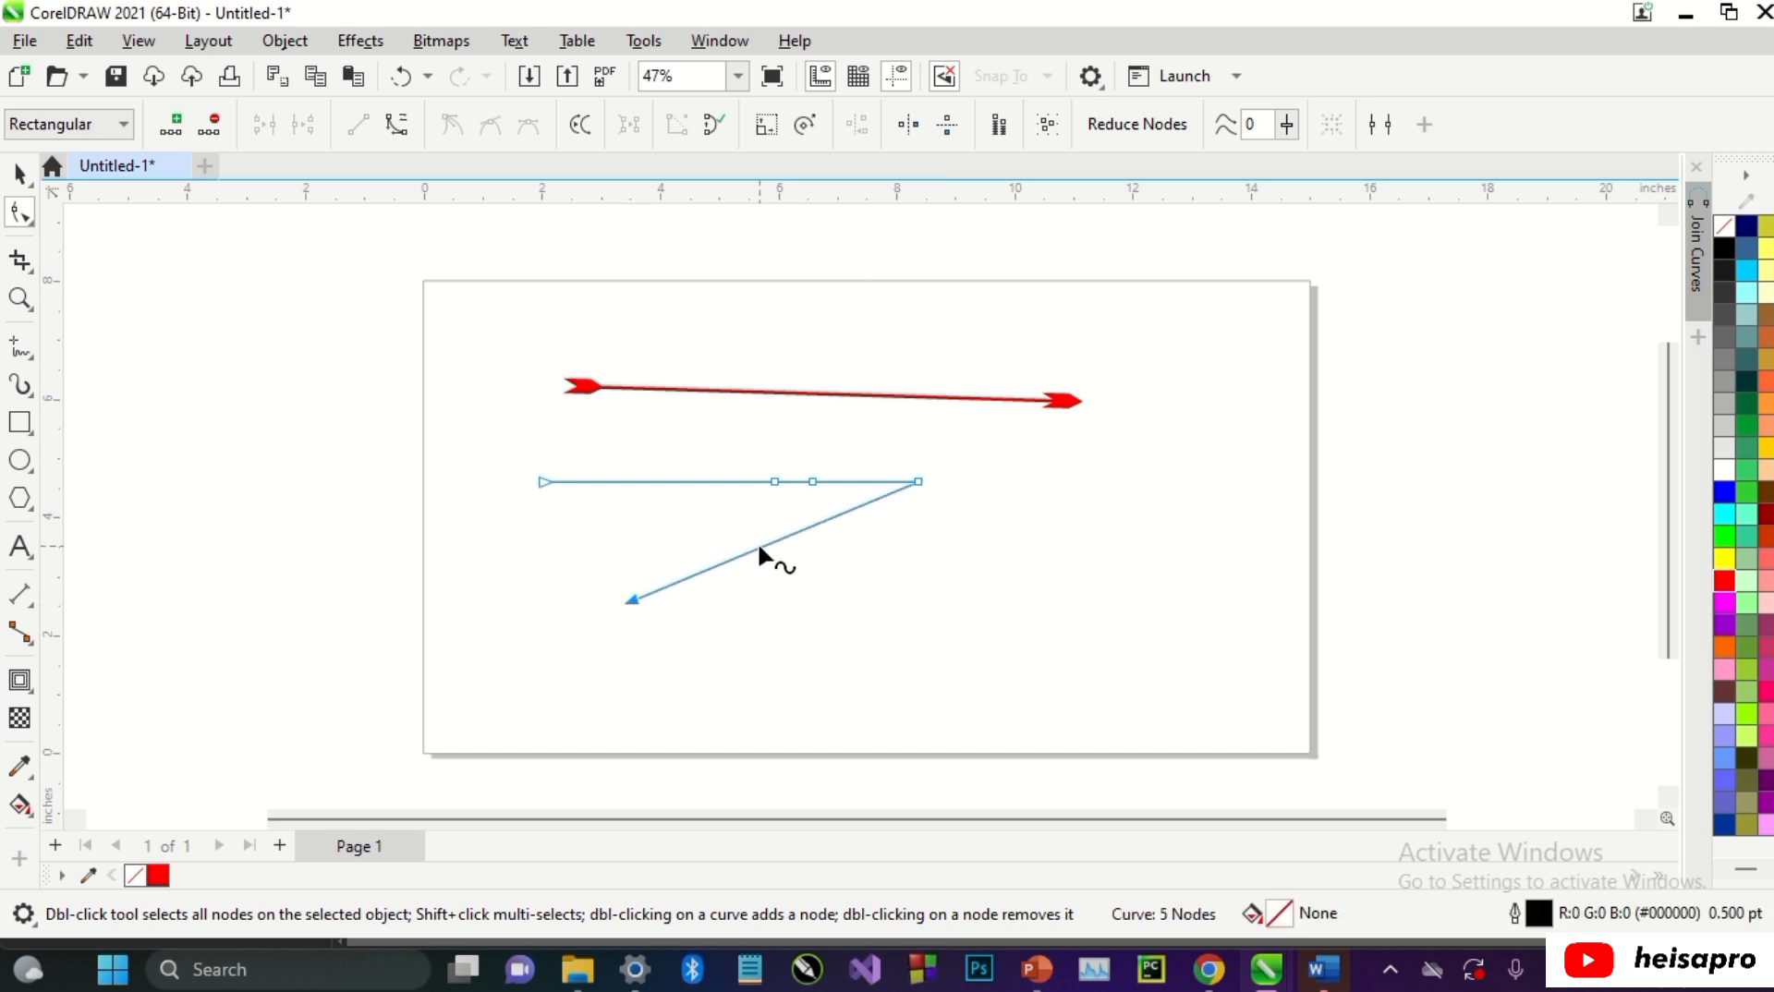
double_click(760, 549)
drag(630, 600, 540, 486)
key(space)
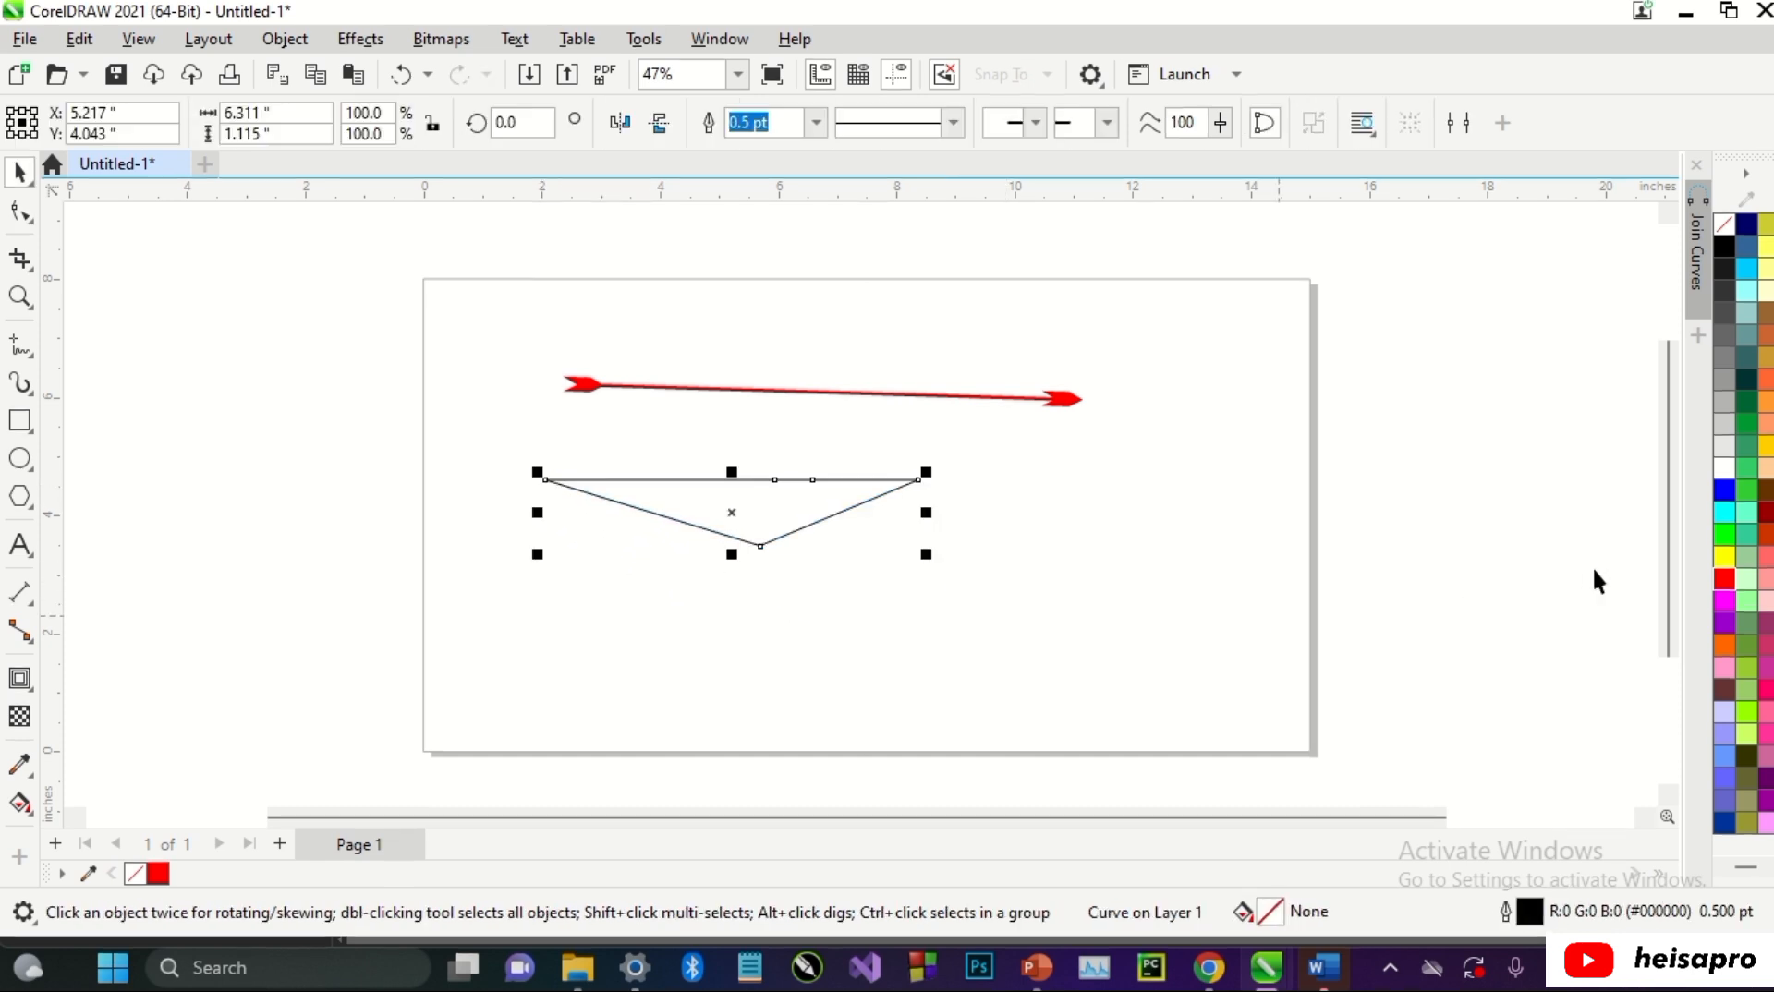
click(1724, 490)
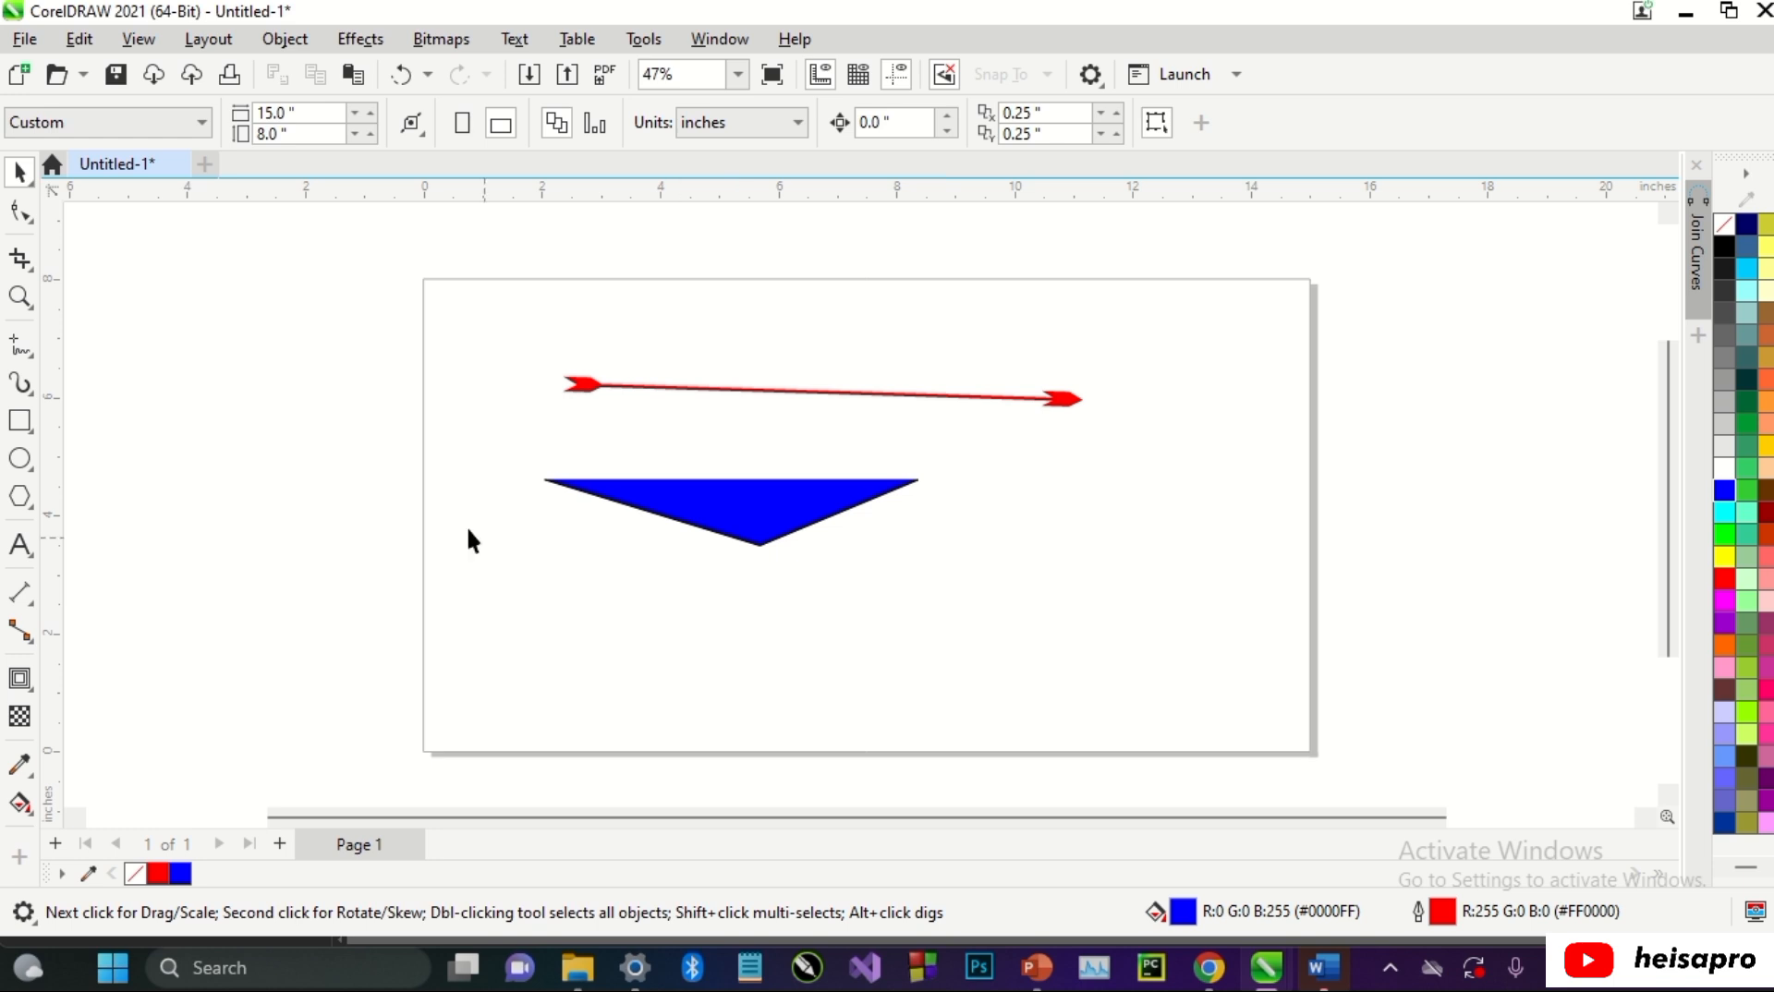
- Draw four short strokes below the blue triangle with the Freehand tool, and clear all objects from the page
click(21, 347)
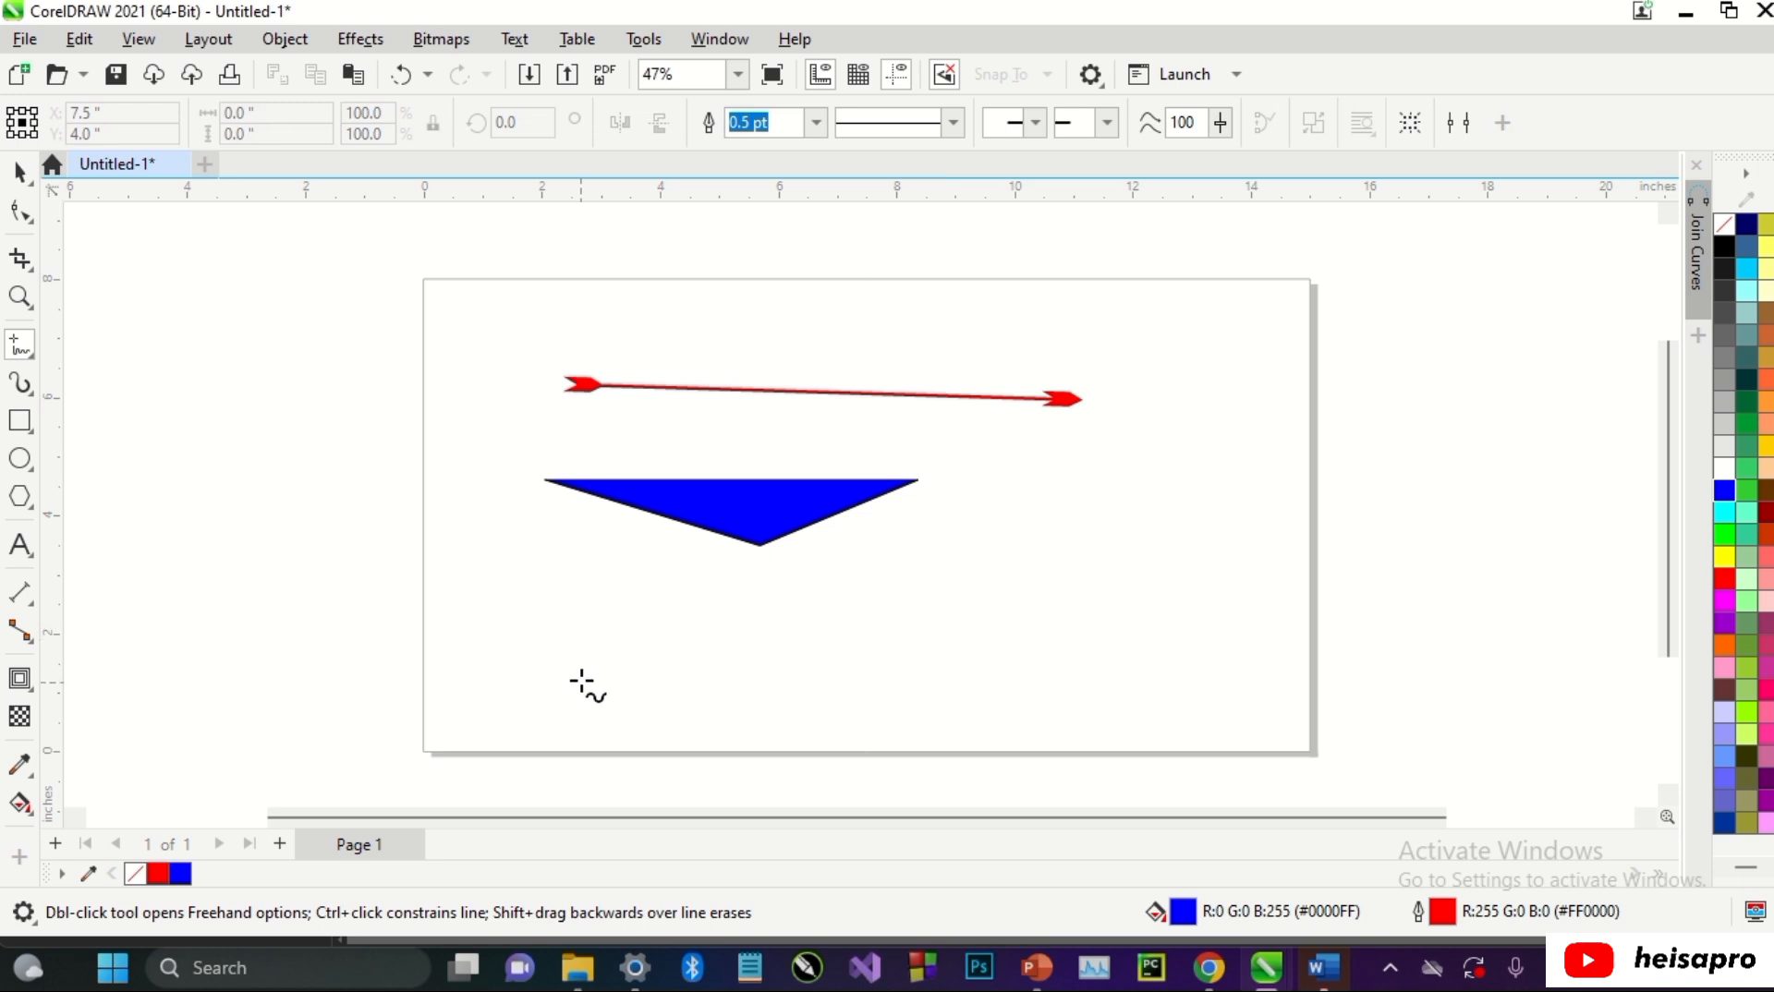
mouse_move(582, 684)
mouse_down()
mouse_move(625, 610)
mouse_move(613, 596)
mouse_move(602, 671)
mouse_move(641, 688)
mouse_move(693, 641)
mouse_move(709, 670)
mouse_up()
drag(746, 596, 746, 717)
mouse_move(756, 656)
mouse_down()
mouse_move(817, 695)
mouse_move(837, 686)
mouse_up()
mouse_move(876, 674)
mouse_down()
mouse_move(906, 641)
mouse_move(903, 681)
mouse_move(935, 650)
mouse_up()
key(space)
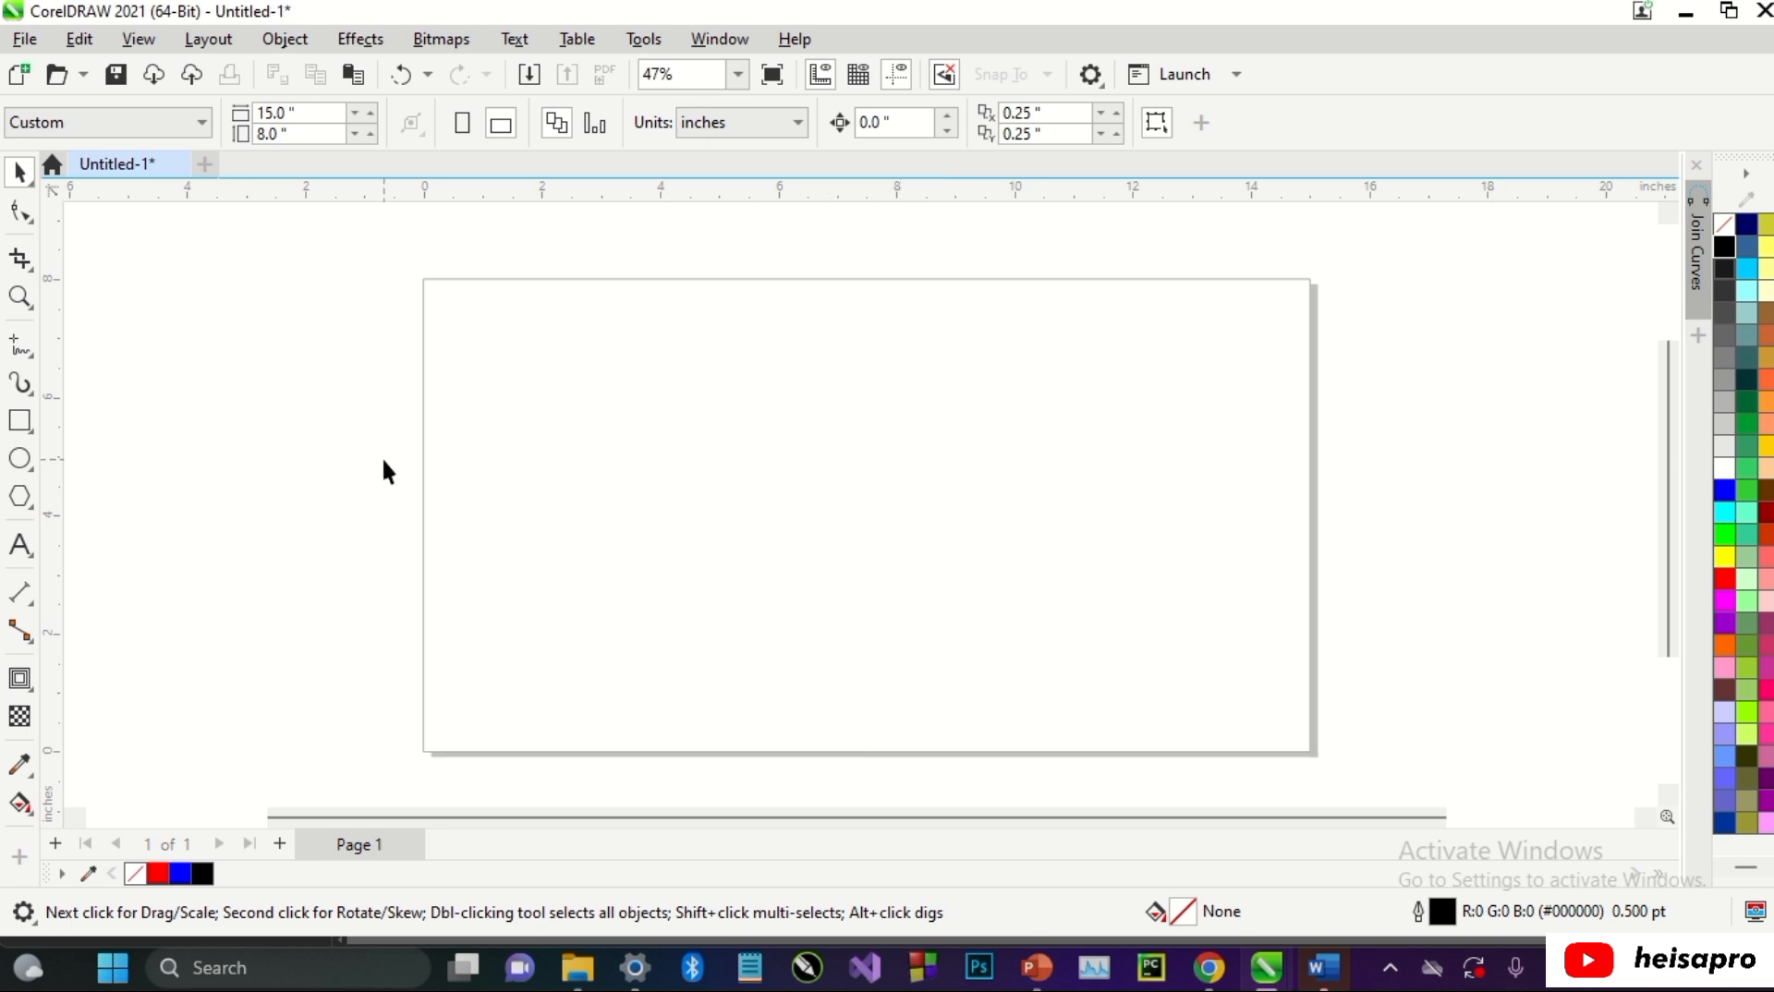
- Draw a closed five-sided polygon of straight segments, about 8 by 4 inches, in the middle of the page with the Bézier tool
click(35, 363)
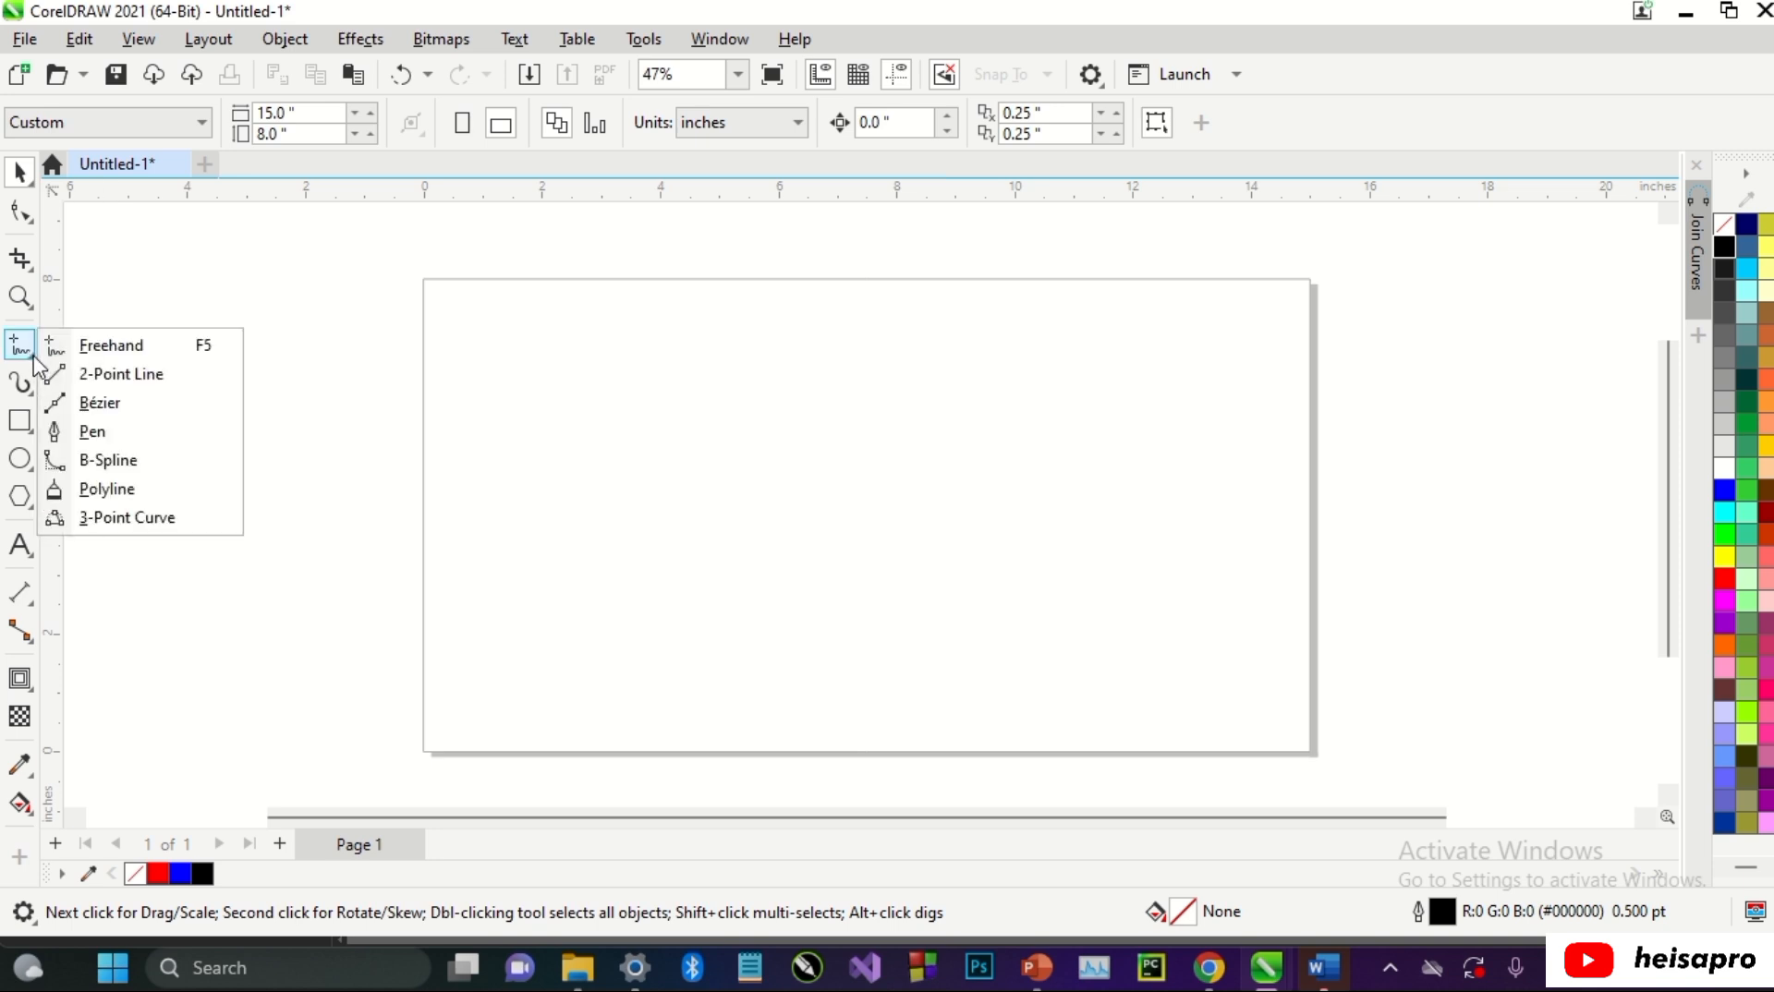
click(97, 406)
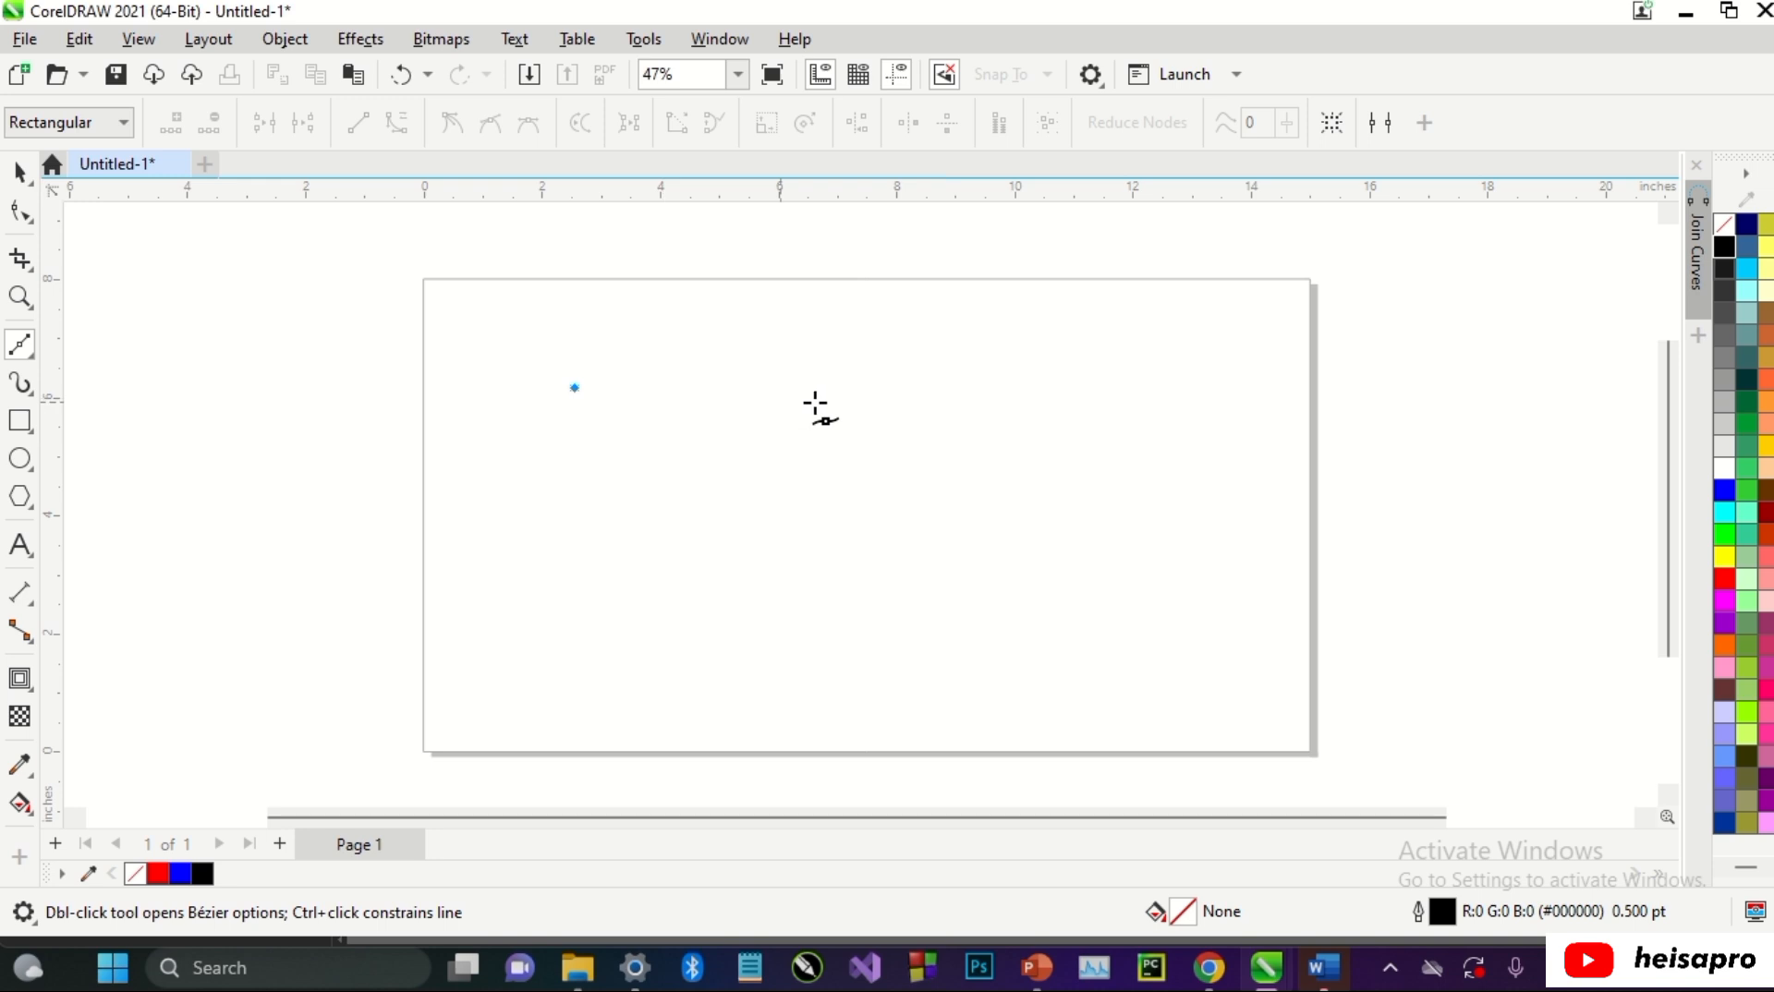
click(1007, 427)
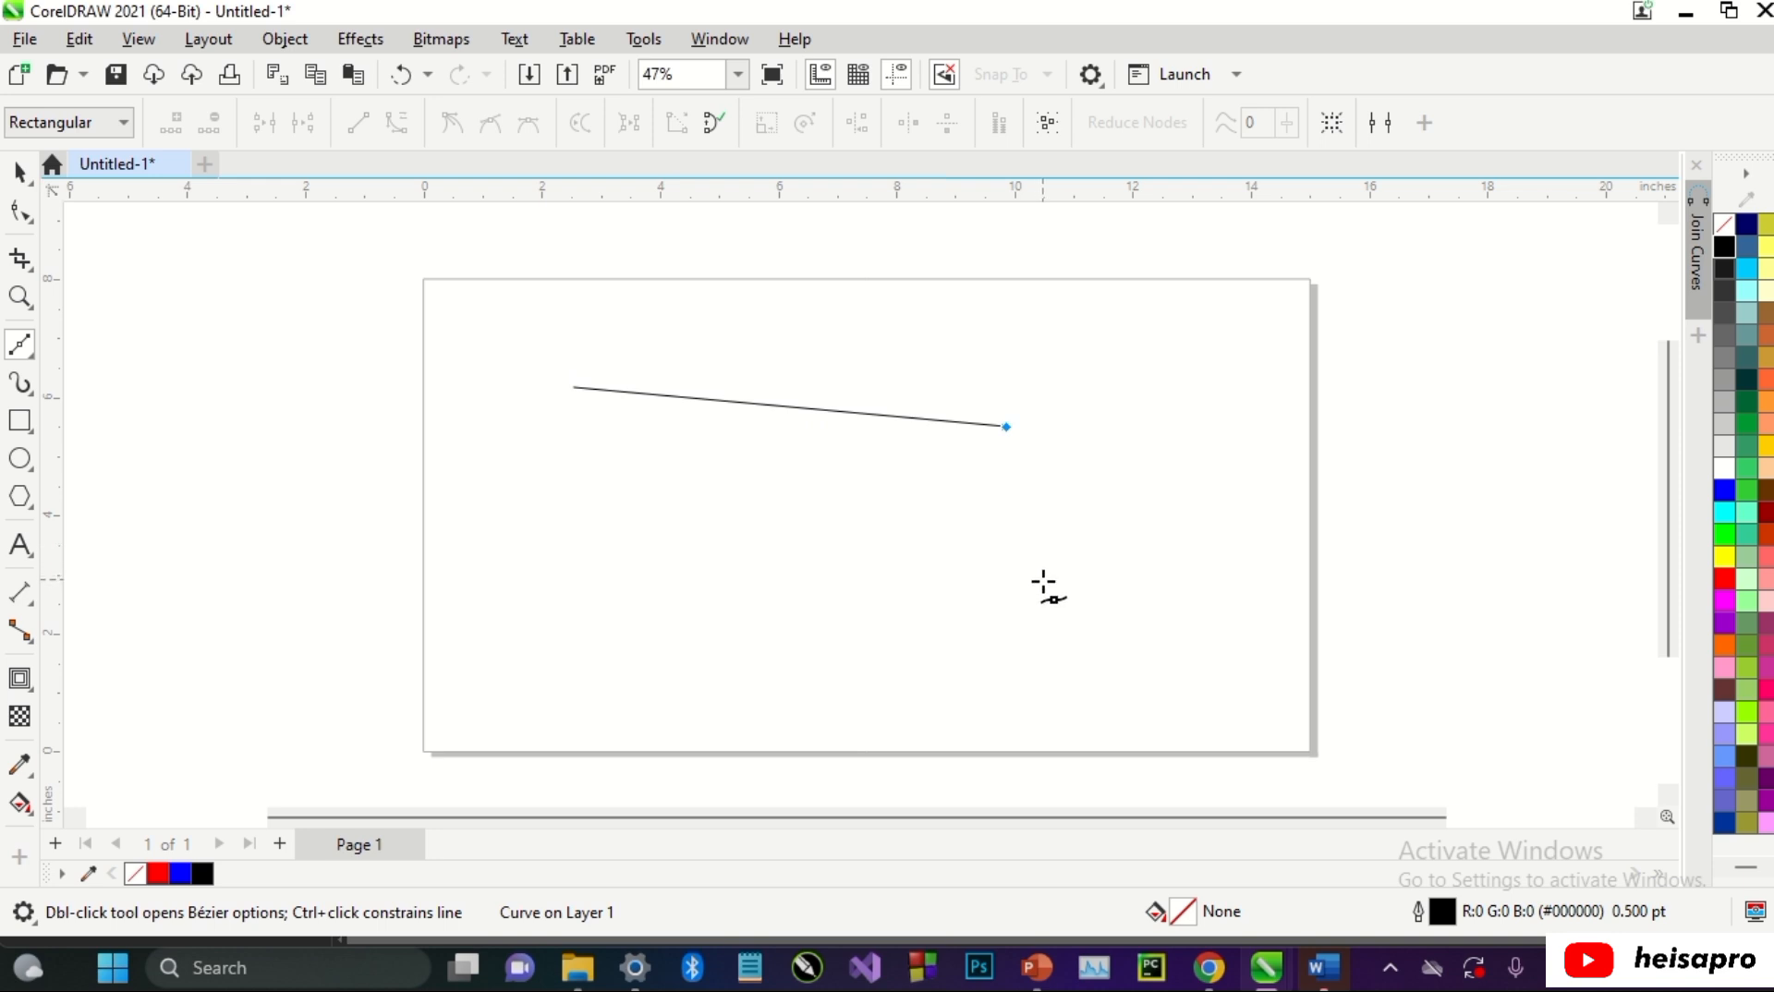
click(1045, 583)
click(911, 622)
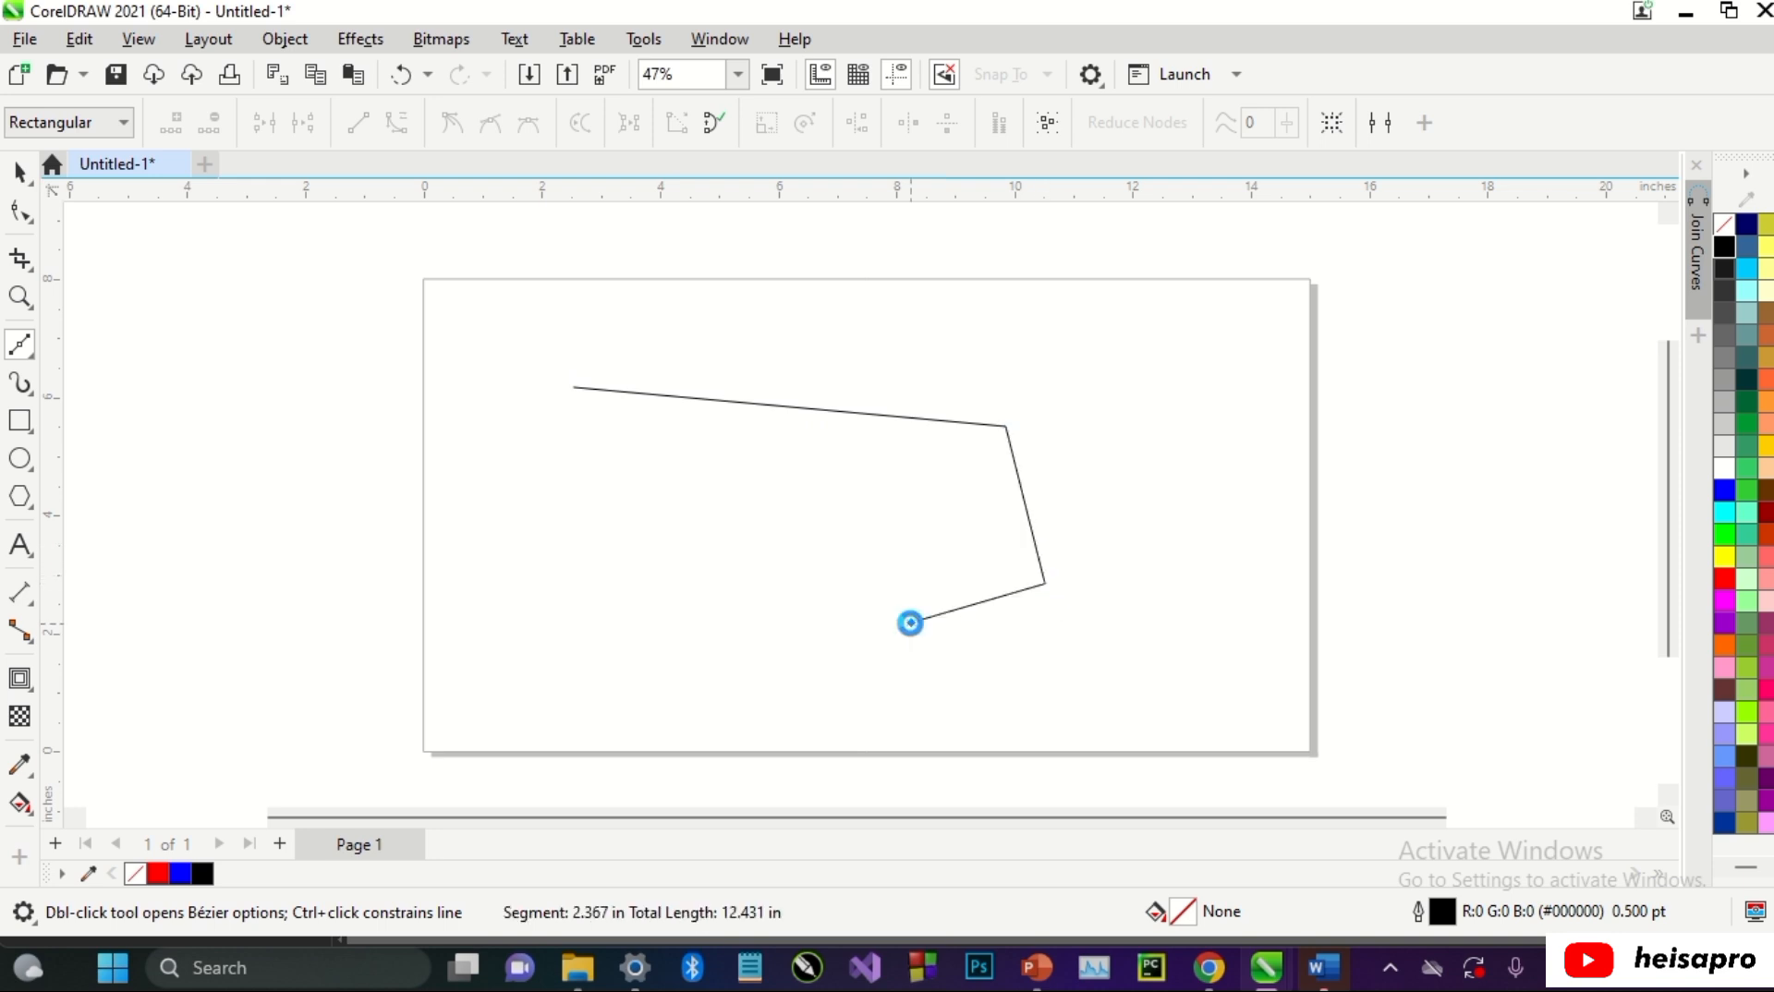
click(622, 554)
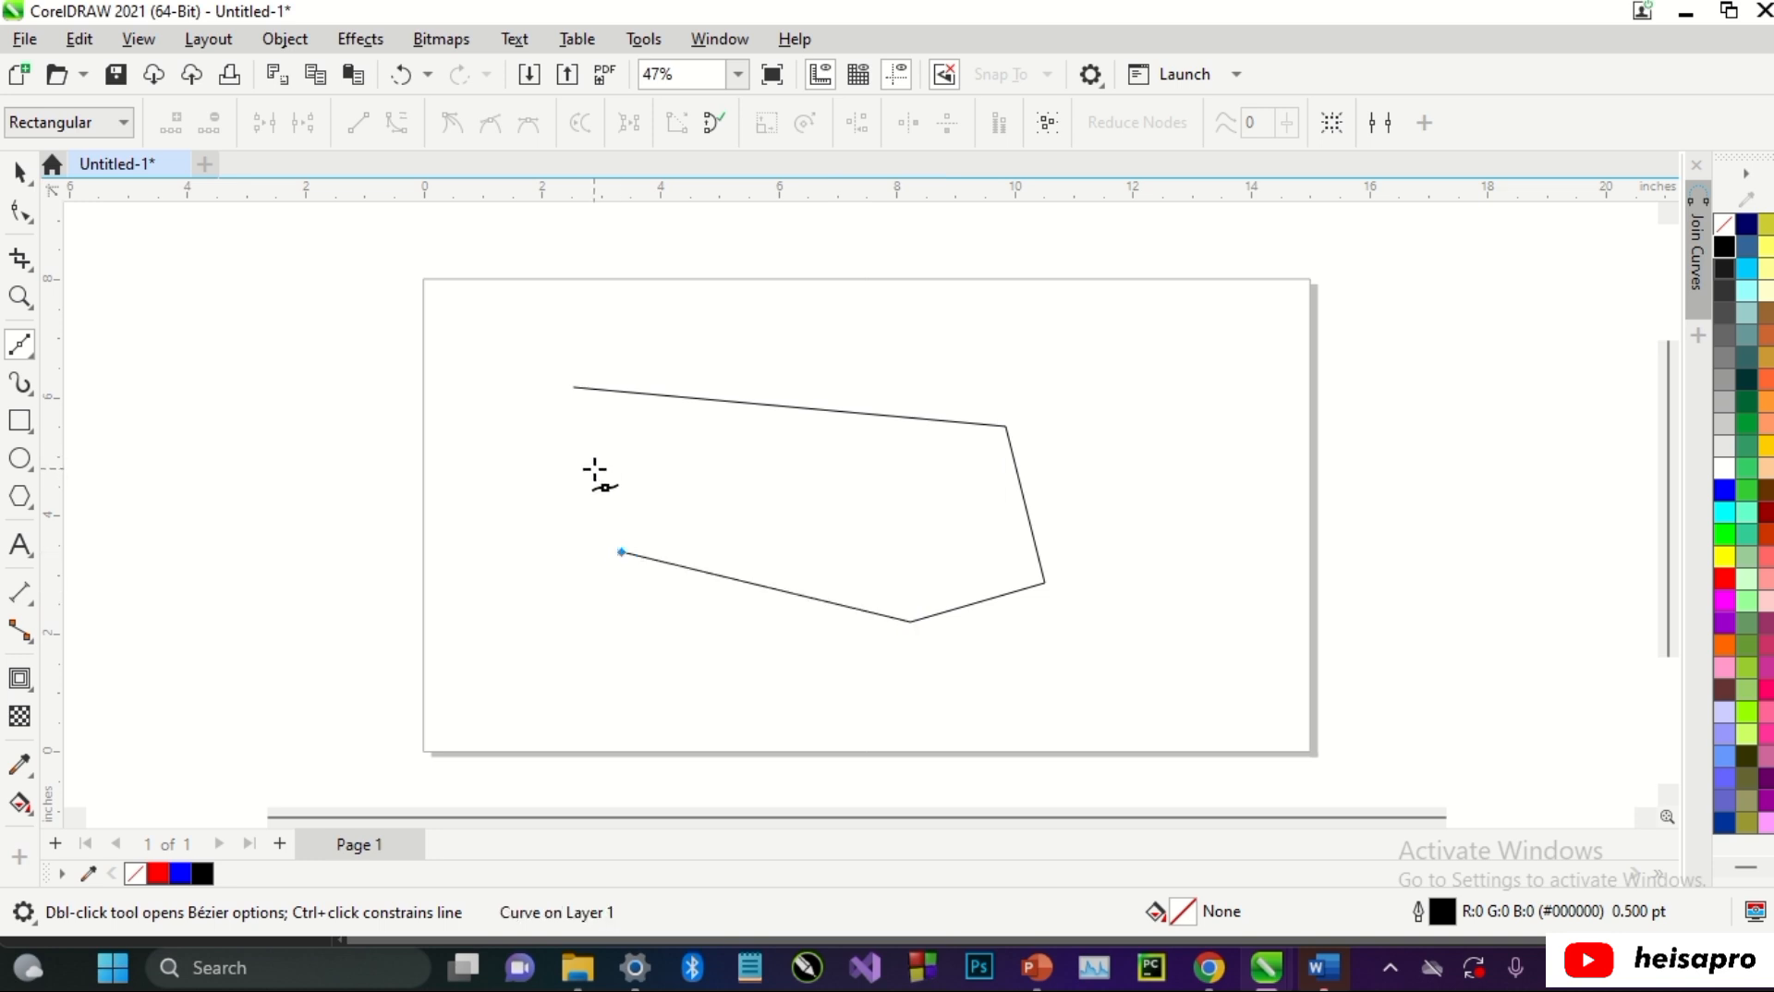
click(576, 389)
key(space)
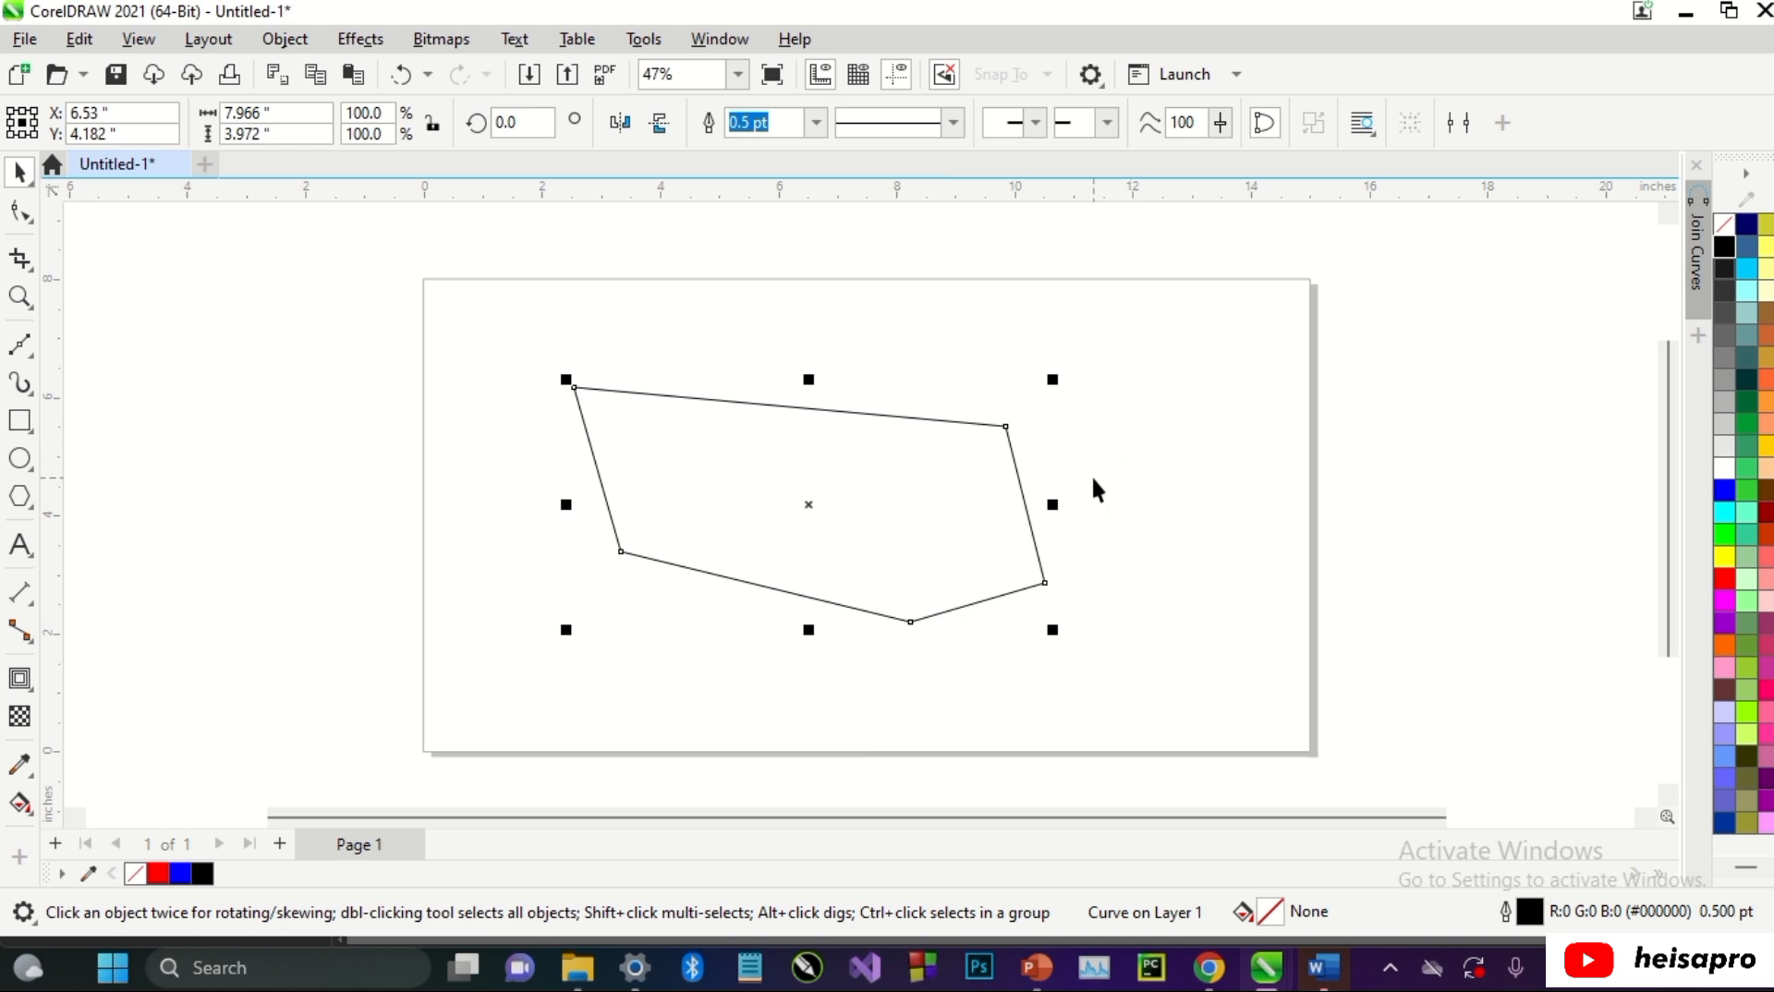
- Start editing the polygon's nodes with the Shape tool
click(20, 212)
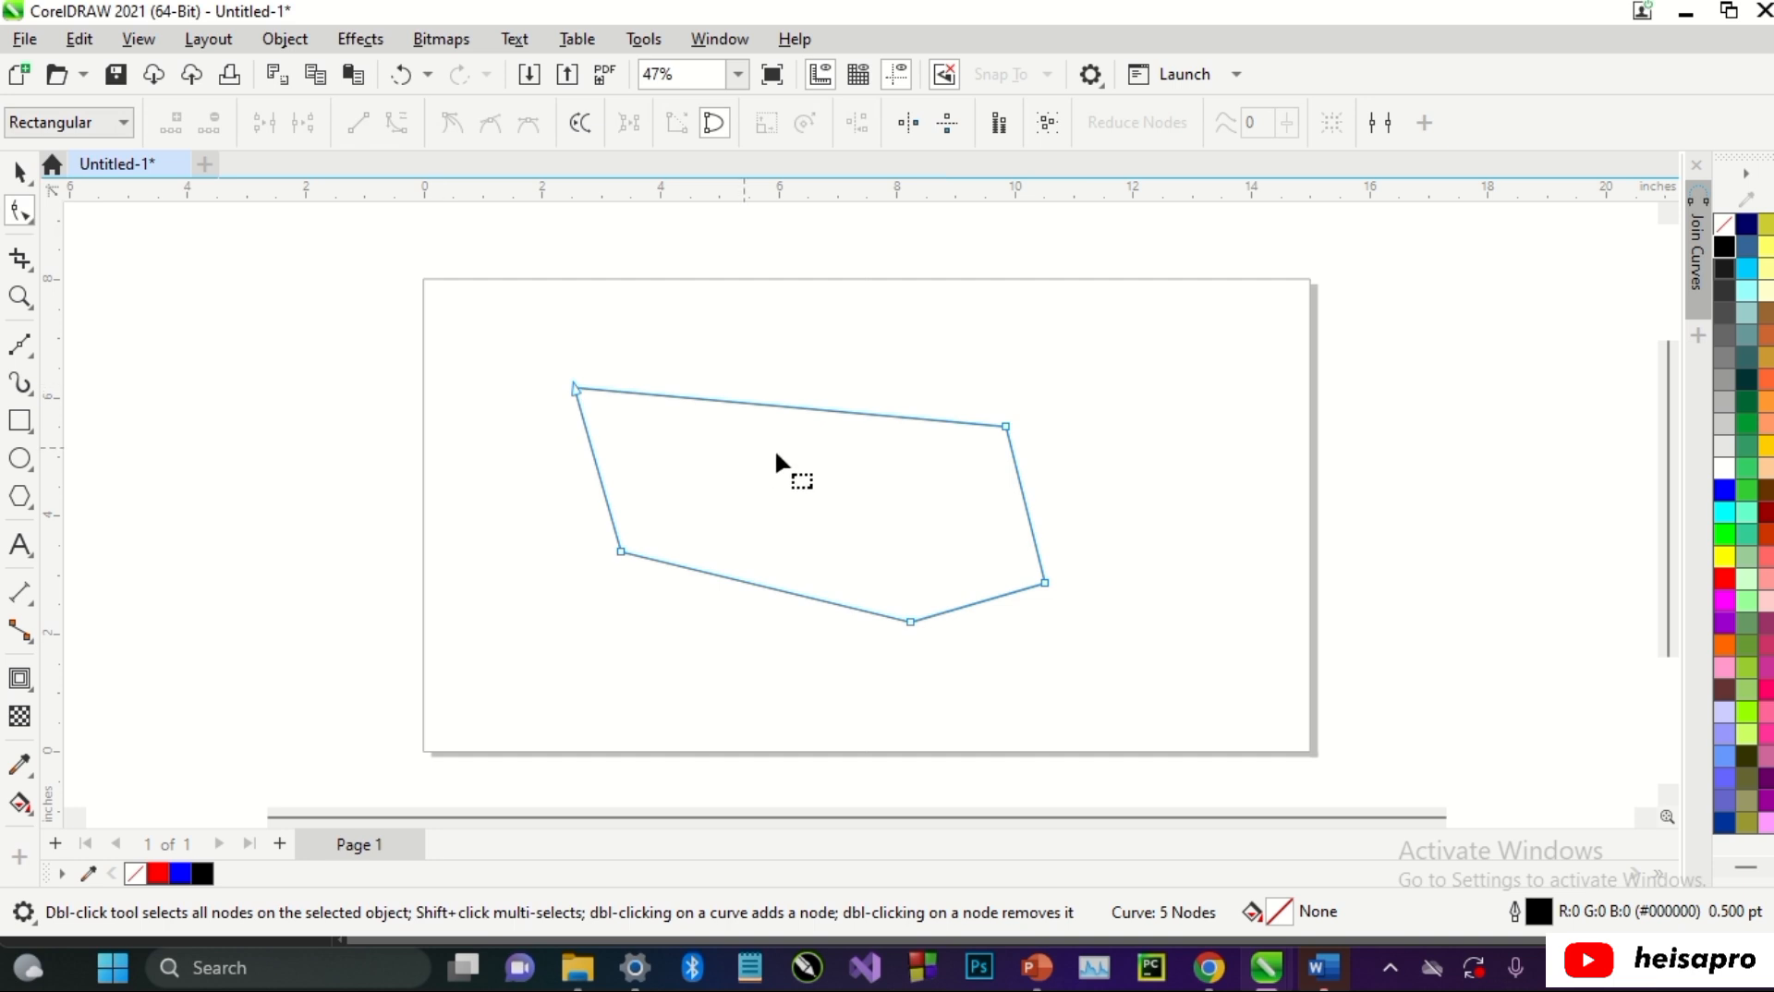